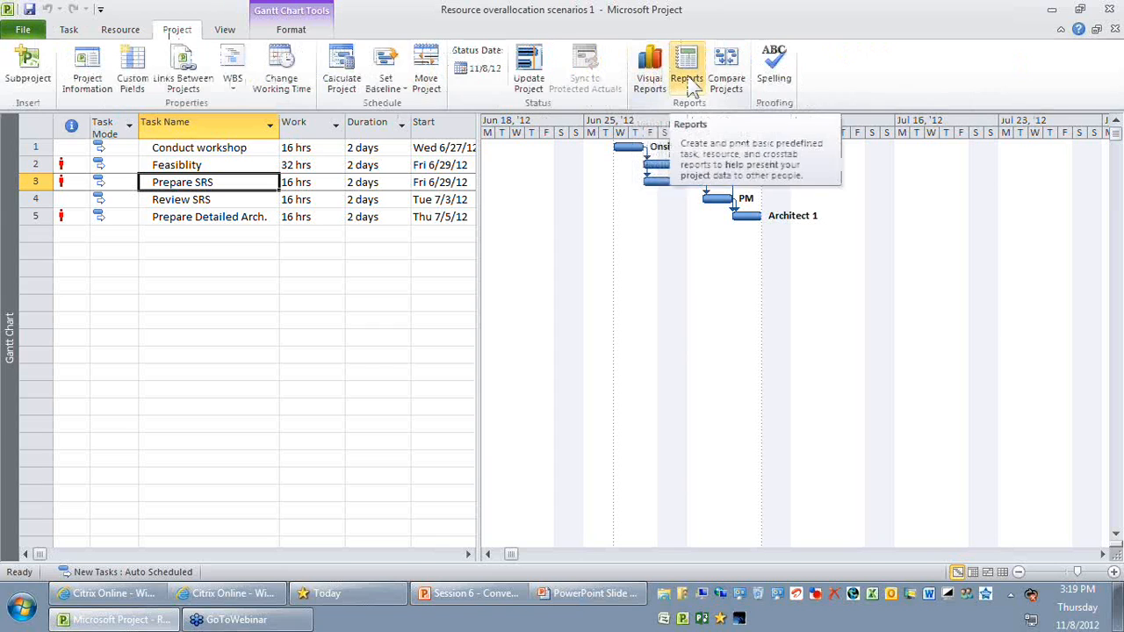
# - Generate the Overallocated Resources report from the assignment reports and review the listed resources and their tasks
pyautogui.click(687, 70)
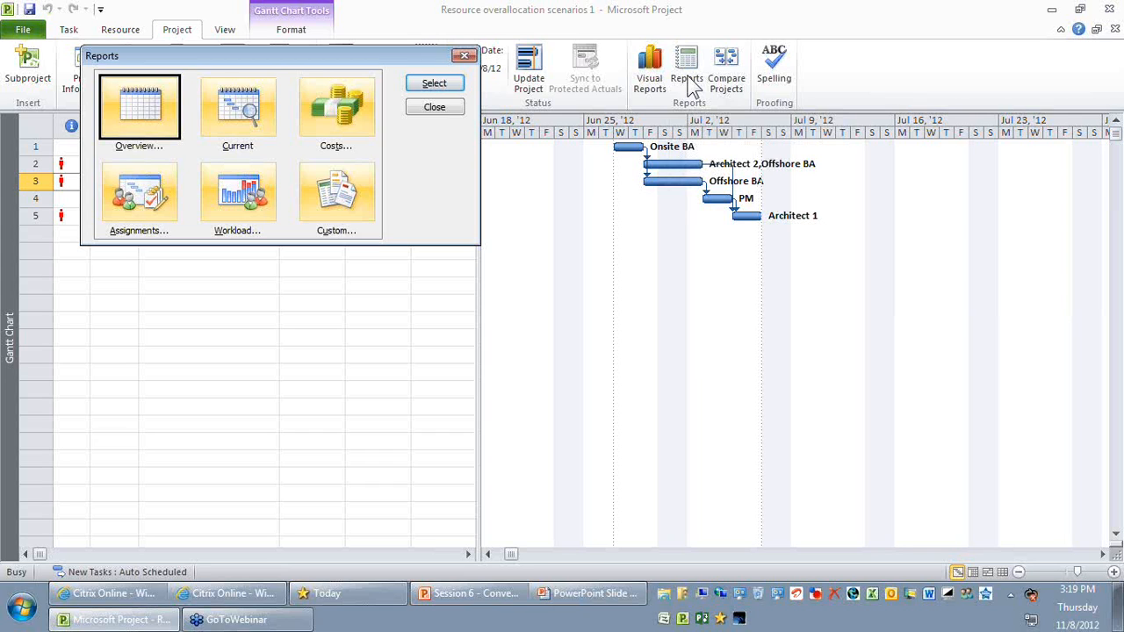
pyautogui.moveTo(343, 56); pyautogui.dragTo(365, 104)
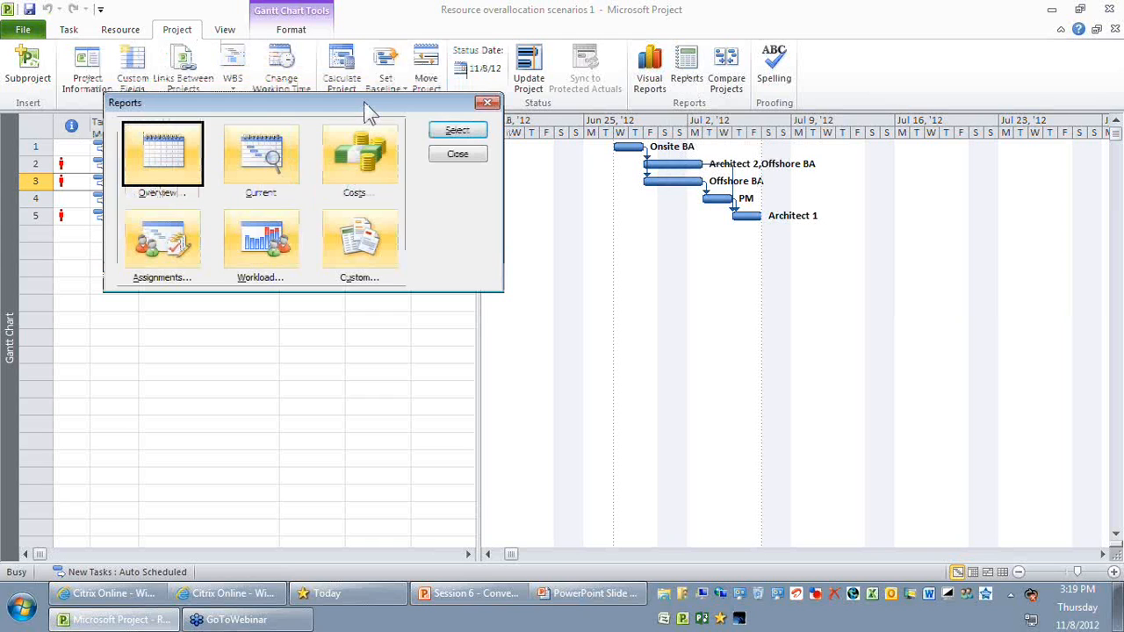
pyautogui.doubleClick(168, 239)
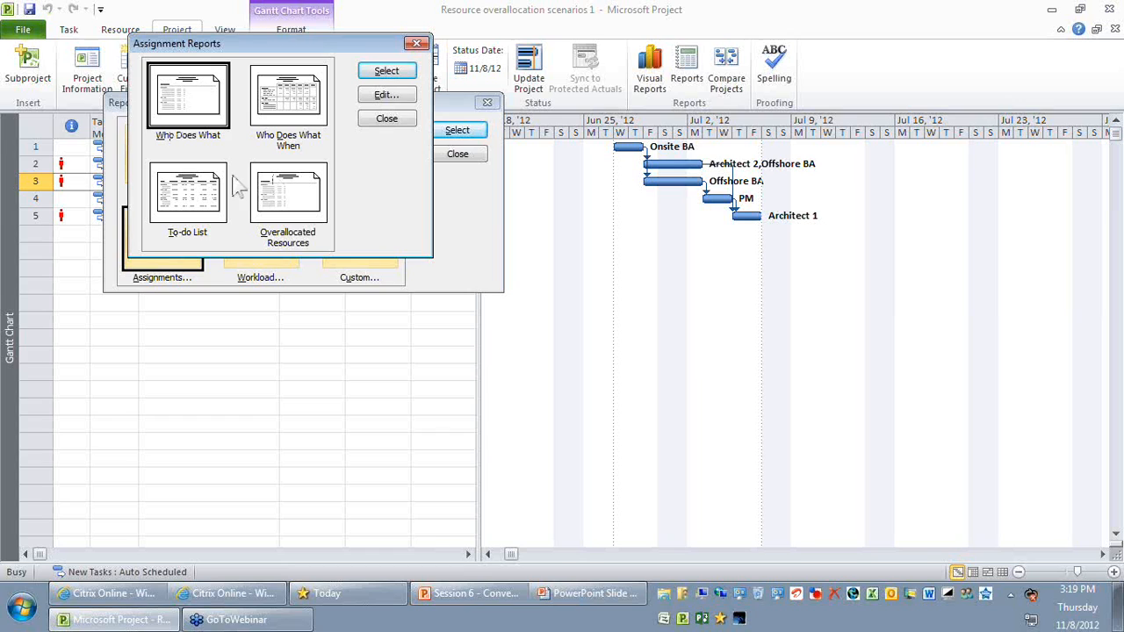
pyautogui.click(301, 113)
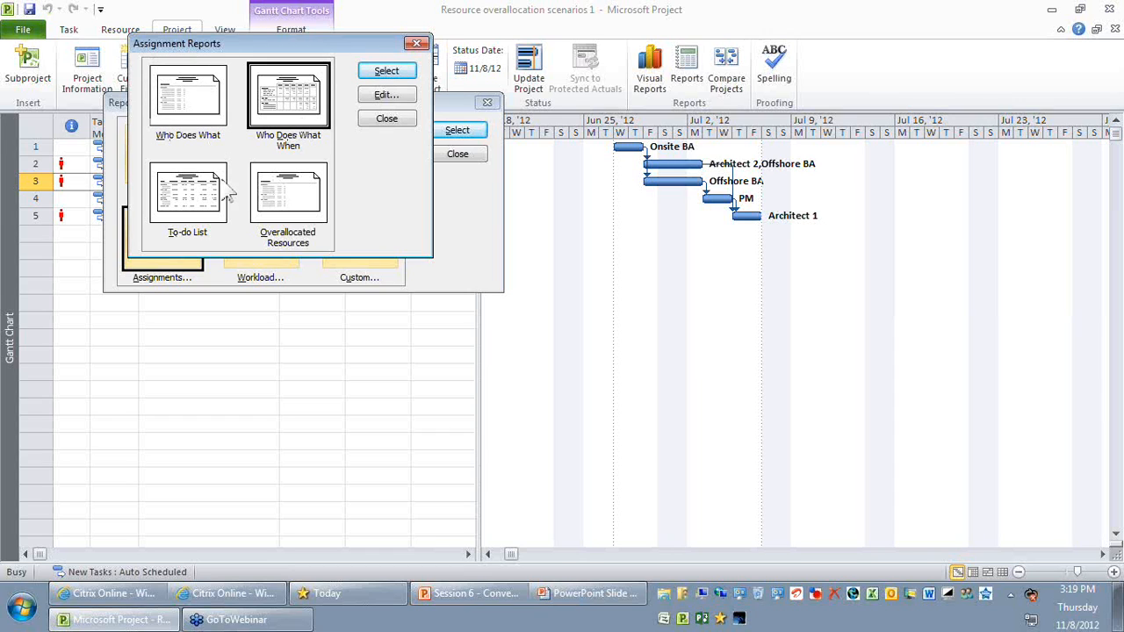
pyautogui.click(194, 202)
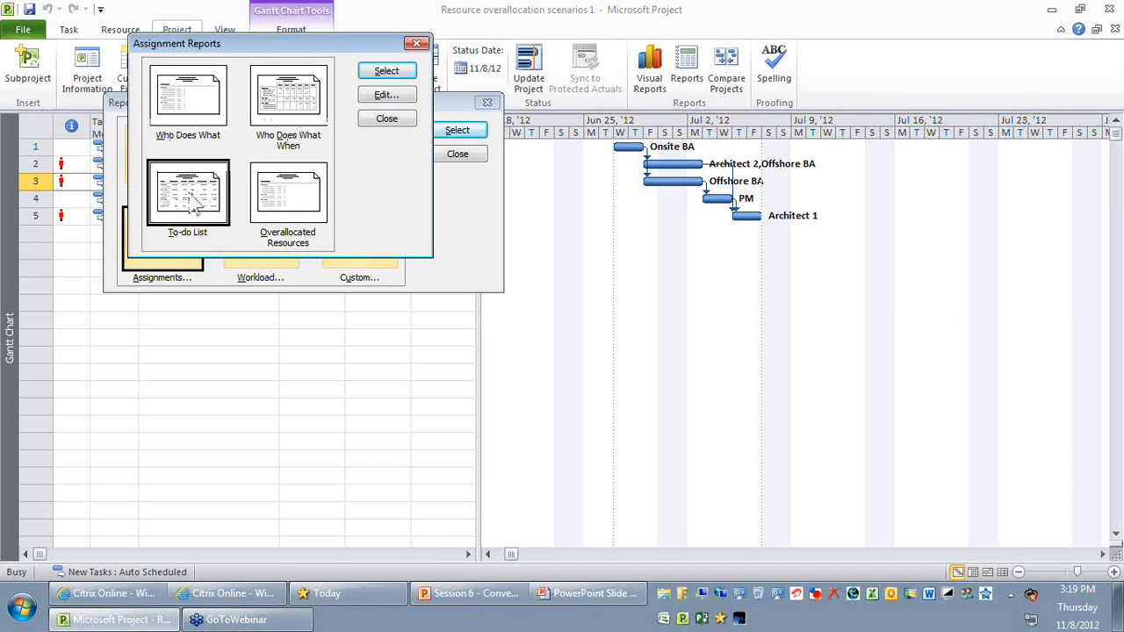
pyautogui.click(295, 193)
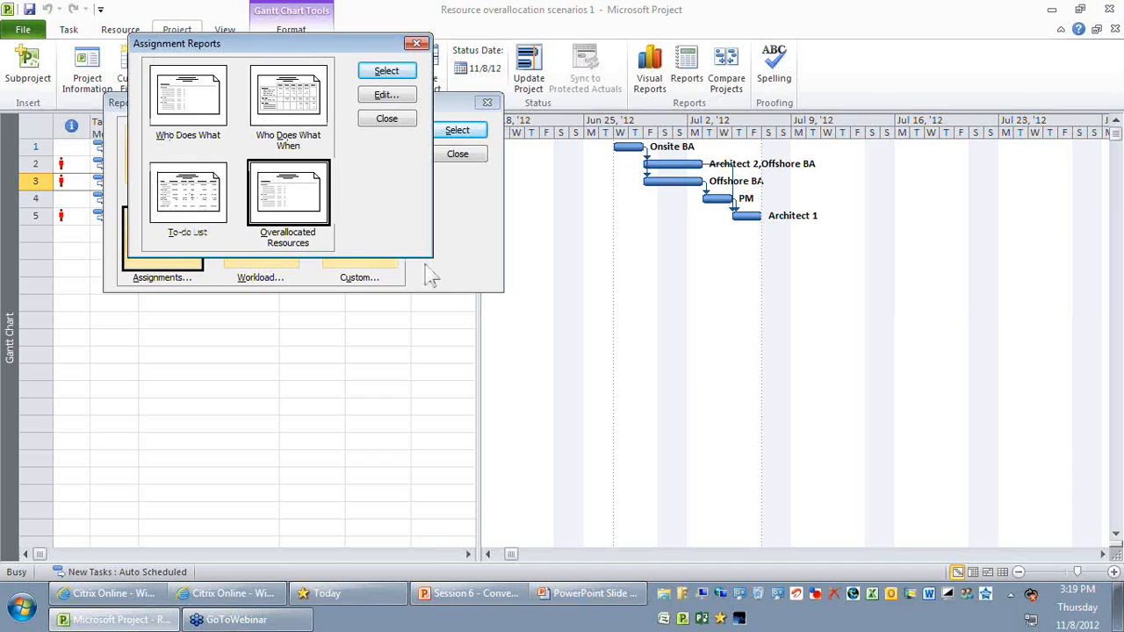
pyautogui.doubleClick(302, 183)
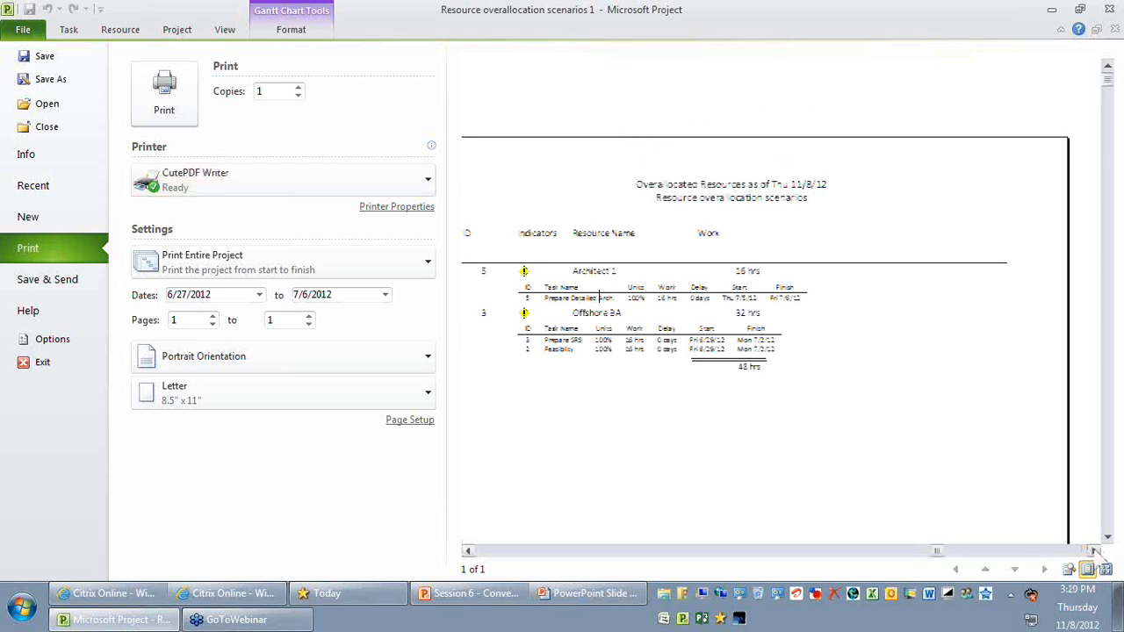
pyautogui.click(1094, 550)
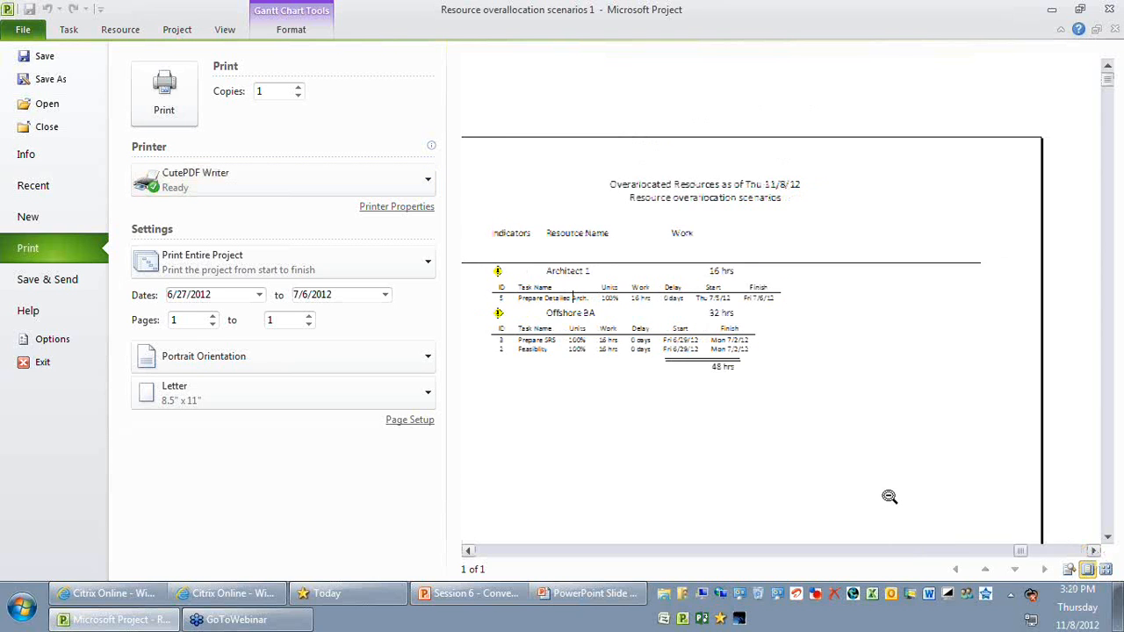
pyautogui.hscroll(-1, 799, 357)
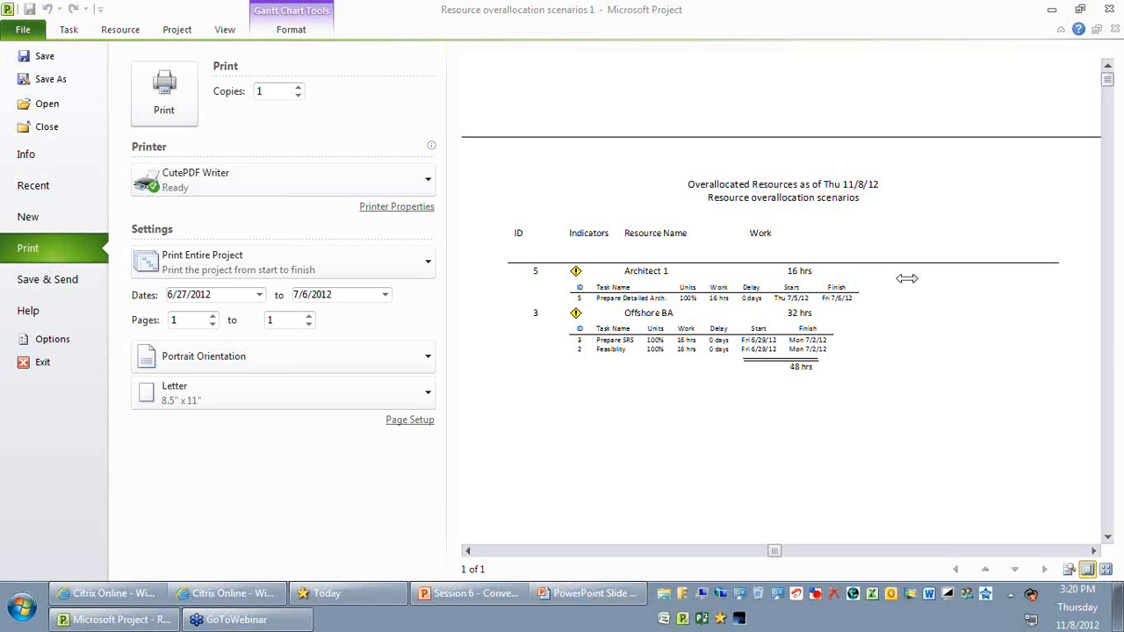
# - Return to the Gantt chart and widen the task table to include the Finish column
pyautogui.click(69, 30)
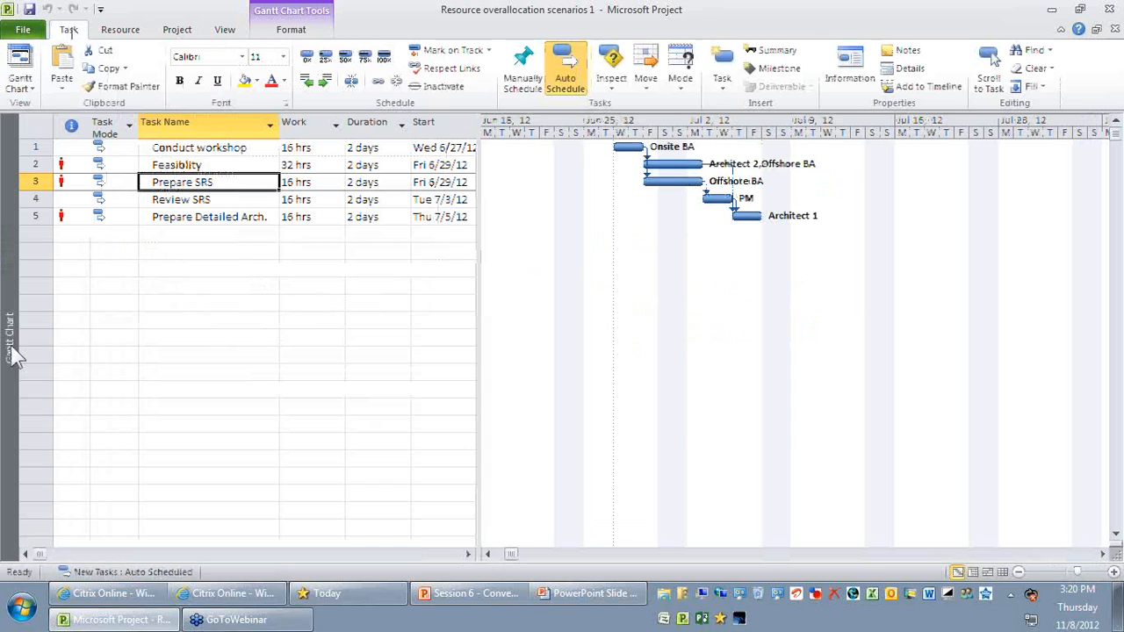
pyautogui.click(202, 286)
pyautogui.moveTo(479, 211); pyautogui.dragTo(558, 211)
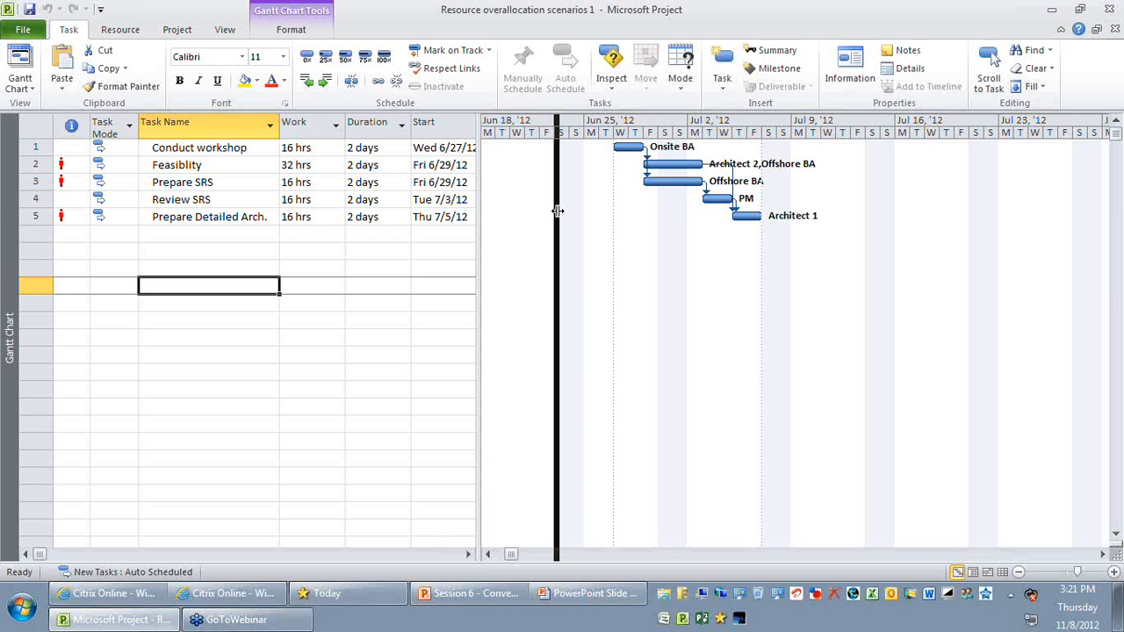
pyautogui.moveTo(558, 210); pyautogui.dragTo(563, 211)
# - Examine the overallocation indicators beside the tasks in the indicators column
pyautogui.click(71, 126)
pyautogui.click(202, 285)
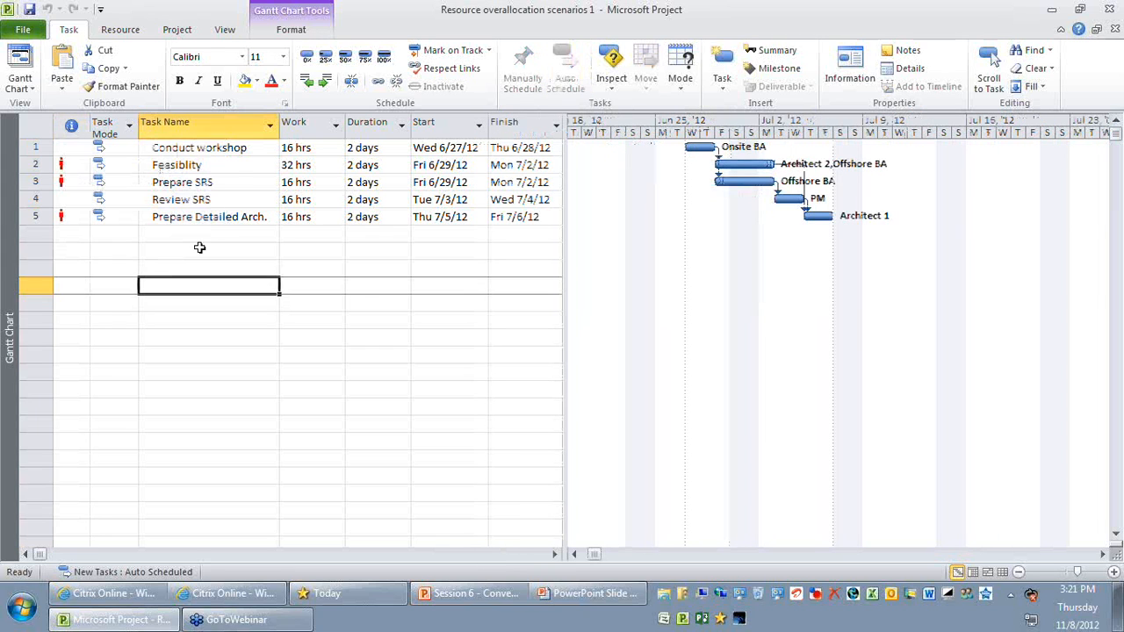
pyautogui.click(71, 125)
pyautogui.click(202, 268)
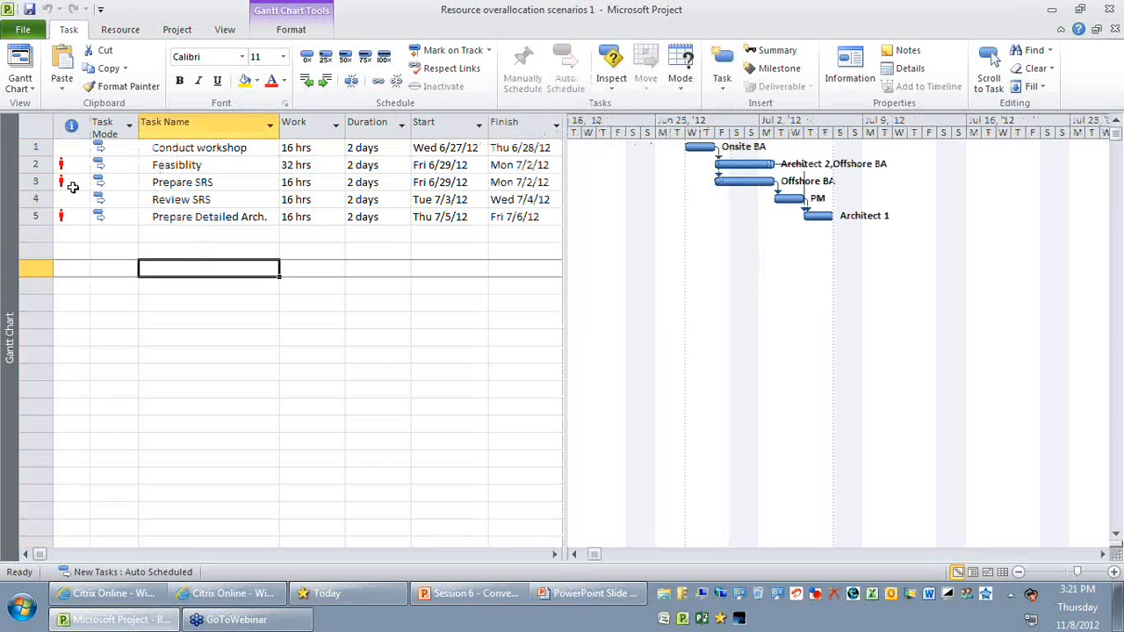
pyautogui.moveTo(73, 181)
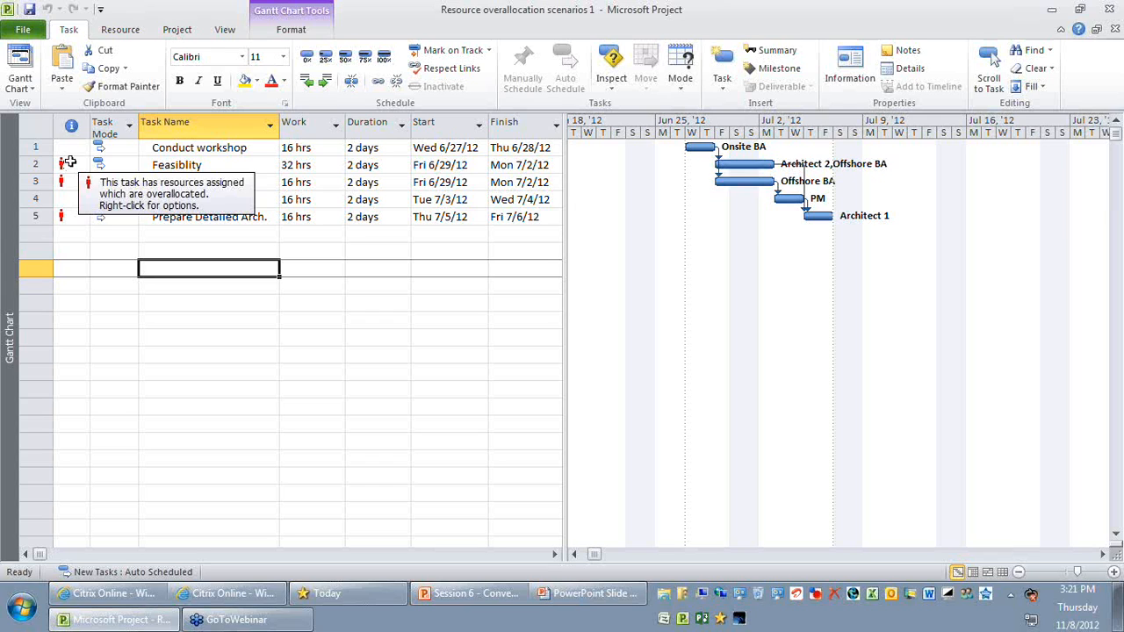
pyautogui.click(72, 128)
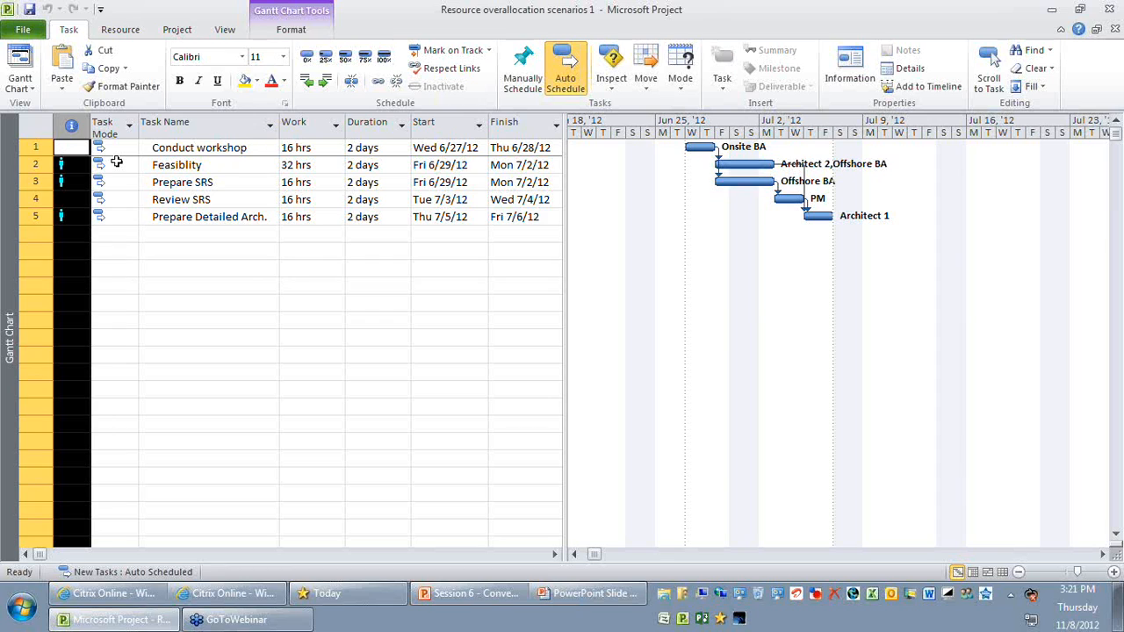
pyautogui.click(218, 320)
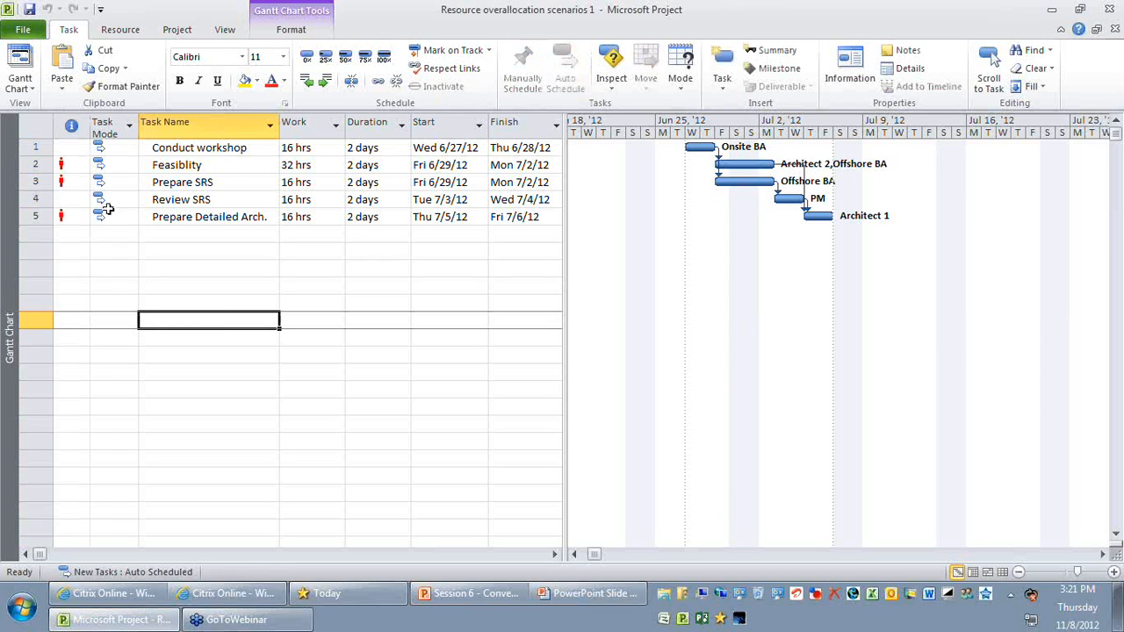
# - Ignore the overallocation problems for the Feasiblity task
pyautogui.click(71, 165)
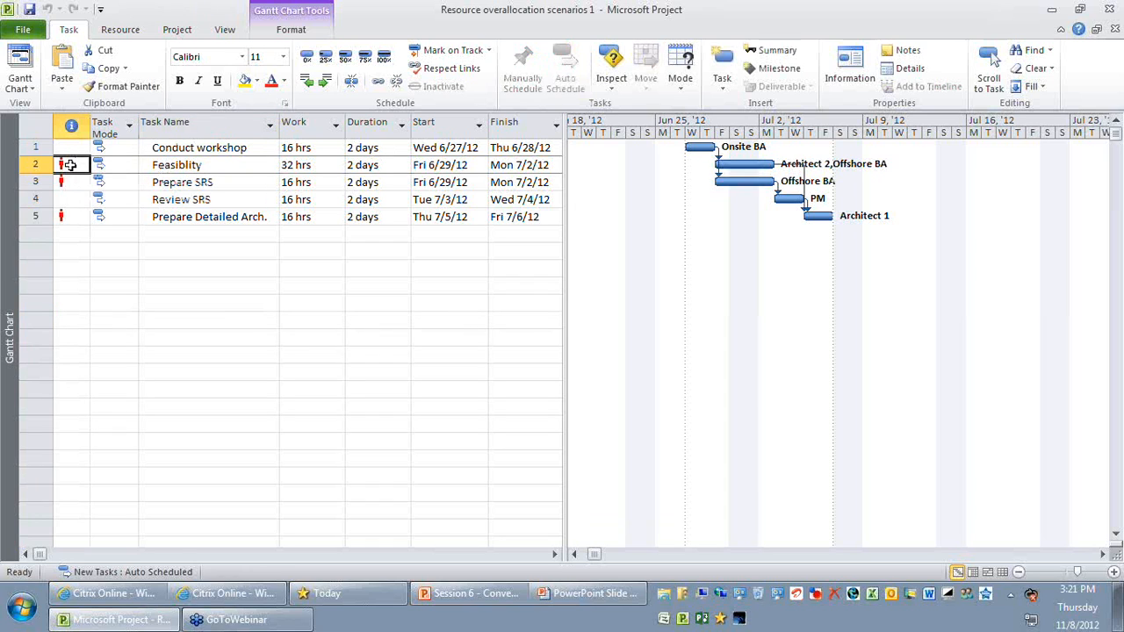
pyautogui.rightClick(71, 165)
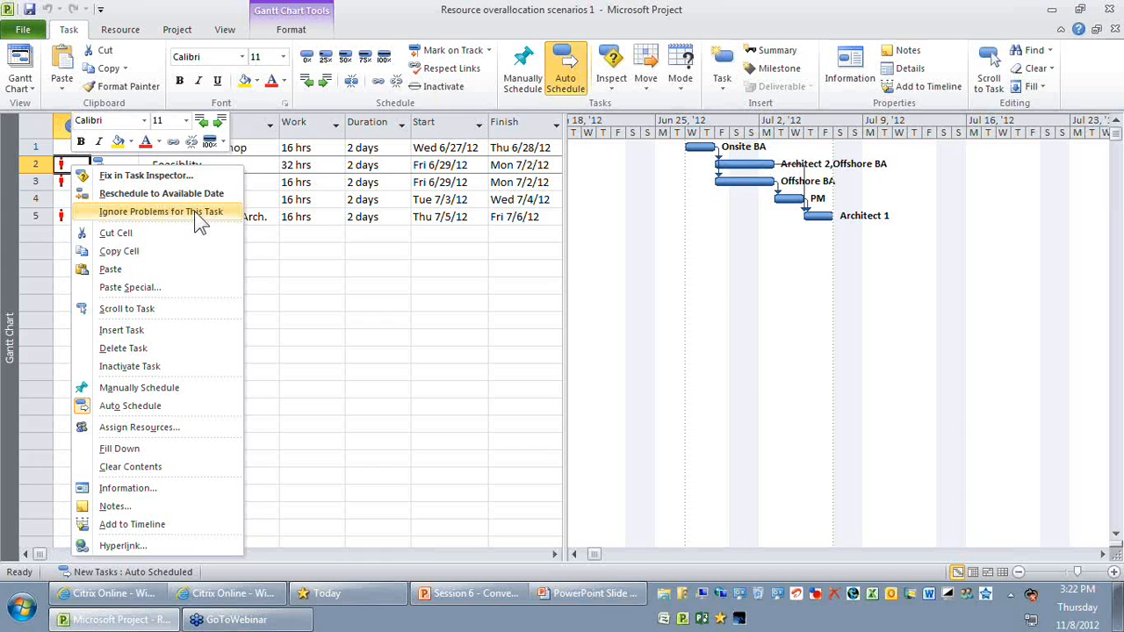
pyautogui.click(195, 211)
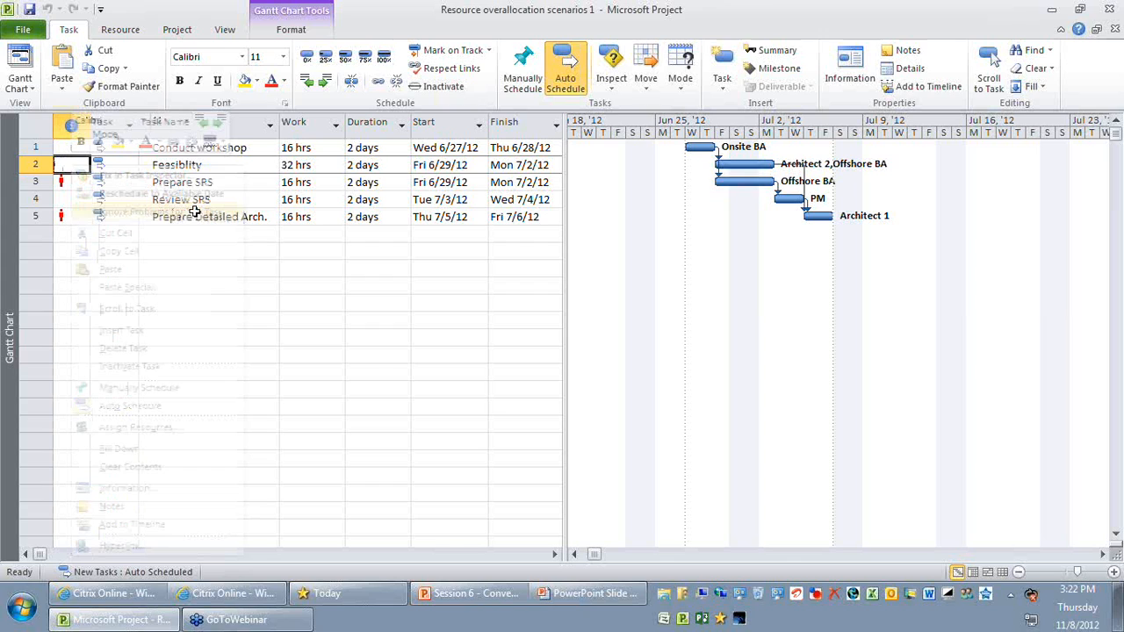
pyautogui.click(224, 251)
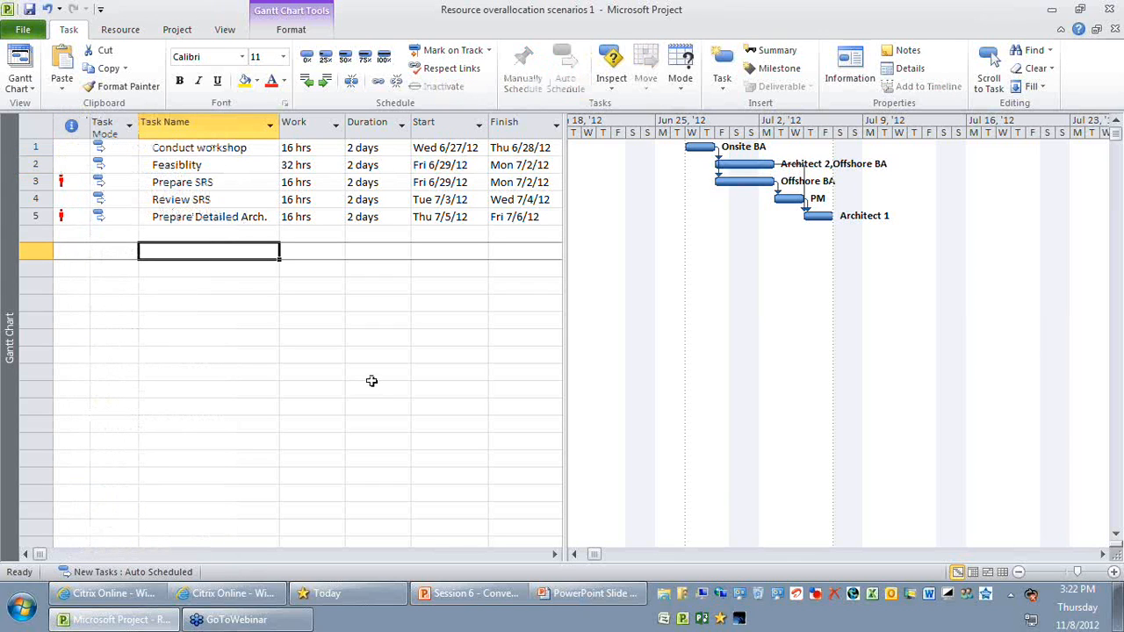
# - Show the ignored problems for all tasks in the project
pyautogui.click(40, 148)
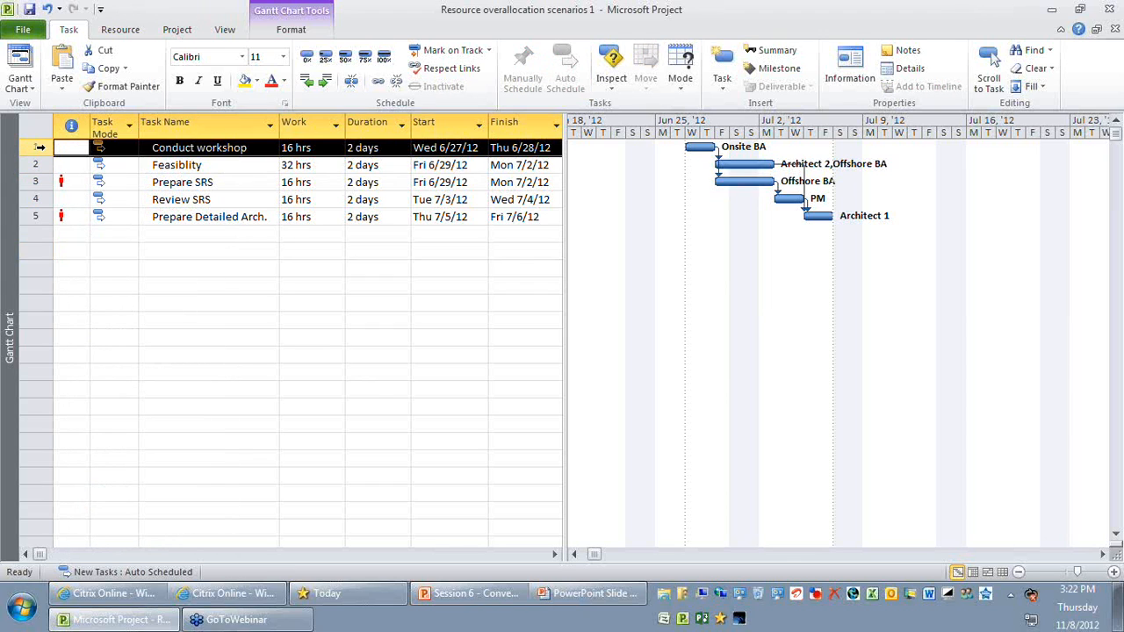
pyautogui.moveTo(40, 147); pyautogui.dragTo(61, 234)
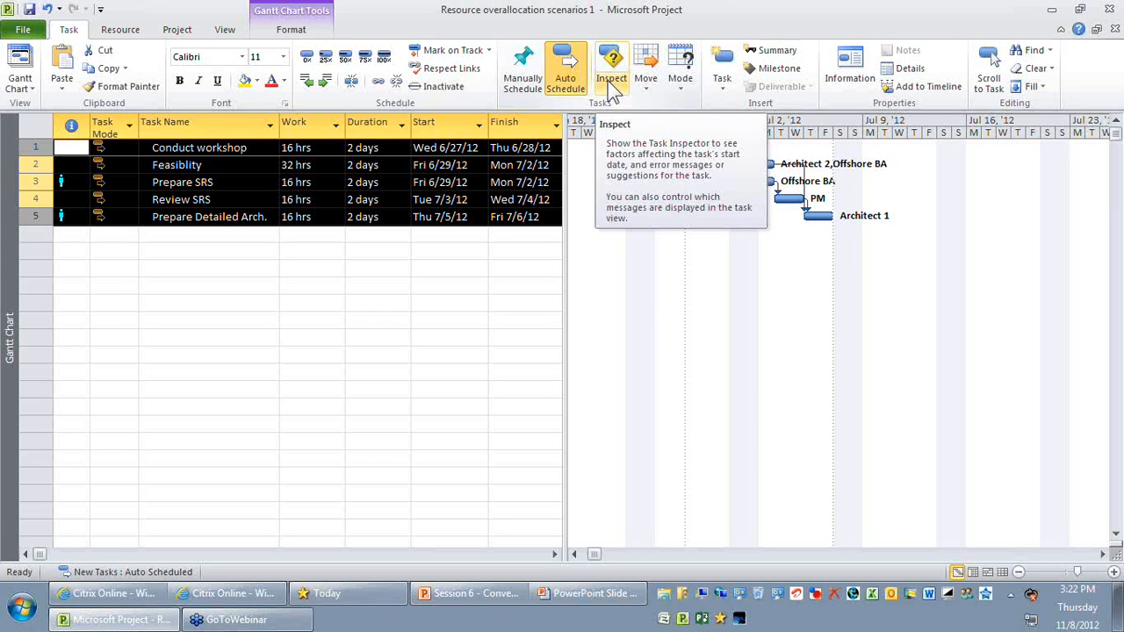
pyautogui.click(613, 91)
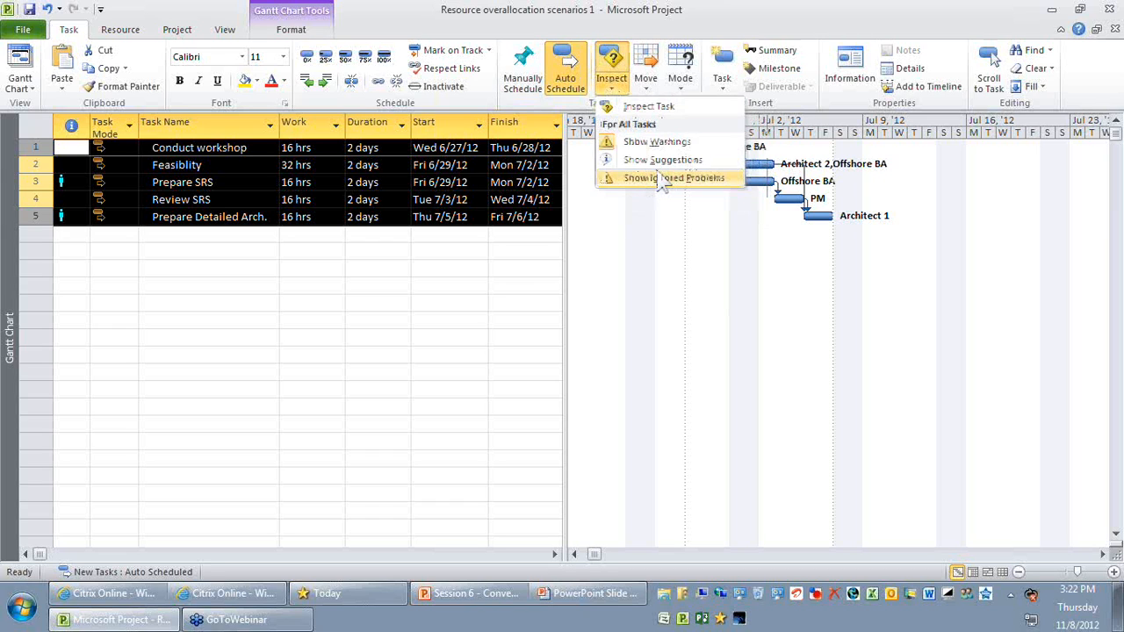
pyautogui.click(663, 179)
pyautogui.click(55, 163)
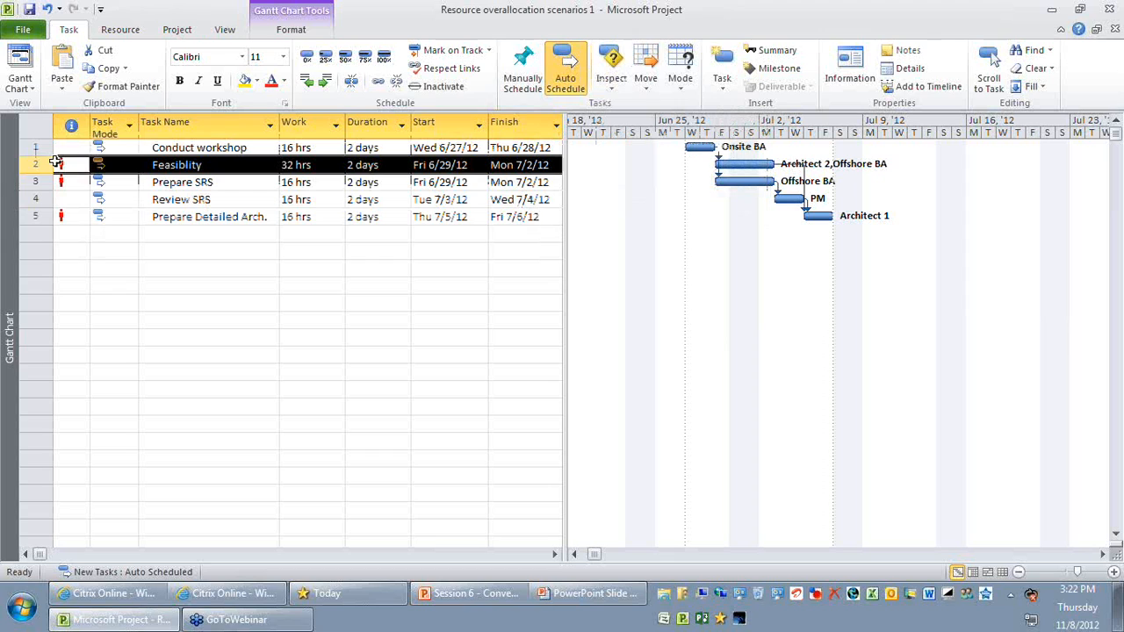
pyautogui.click(288, 331)
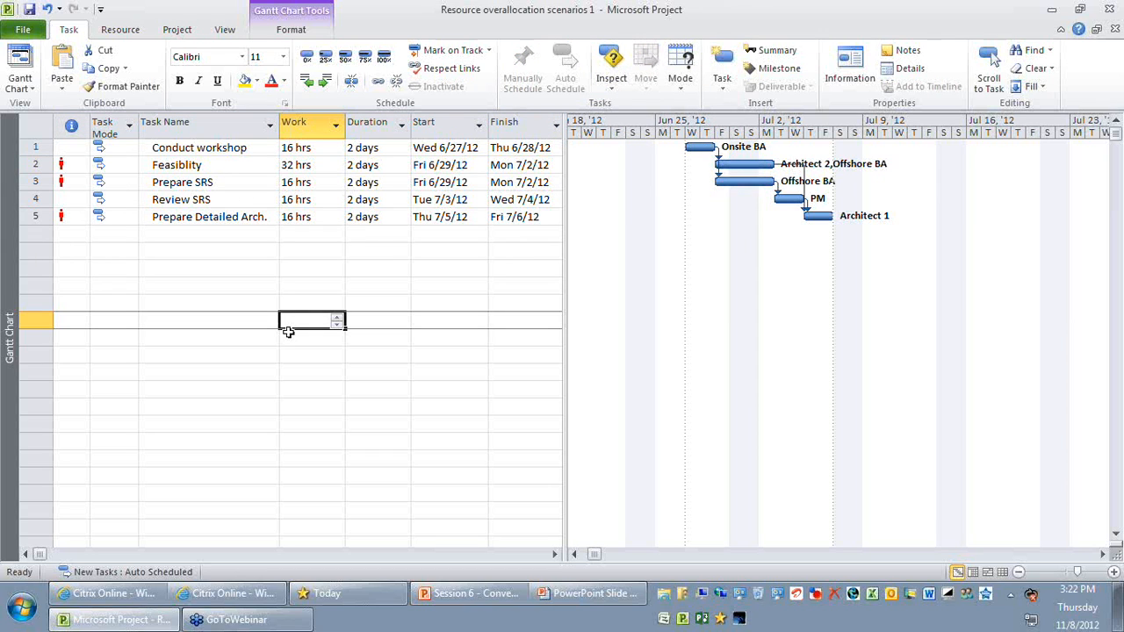
pyautogui.click(209, 251)
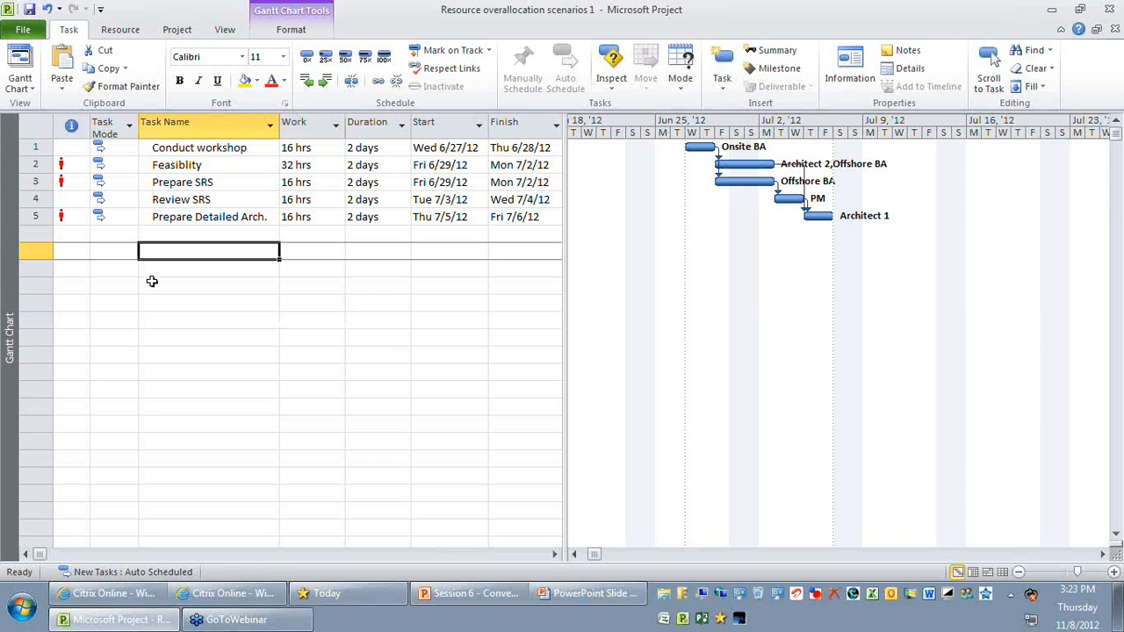
# - Inspect the Feasiblity task's overallocation and repair options in the Task Inspector
pyautogui.rightClick(60, 162)
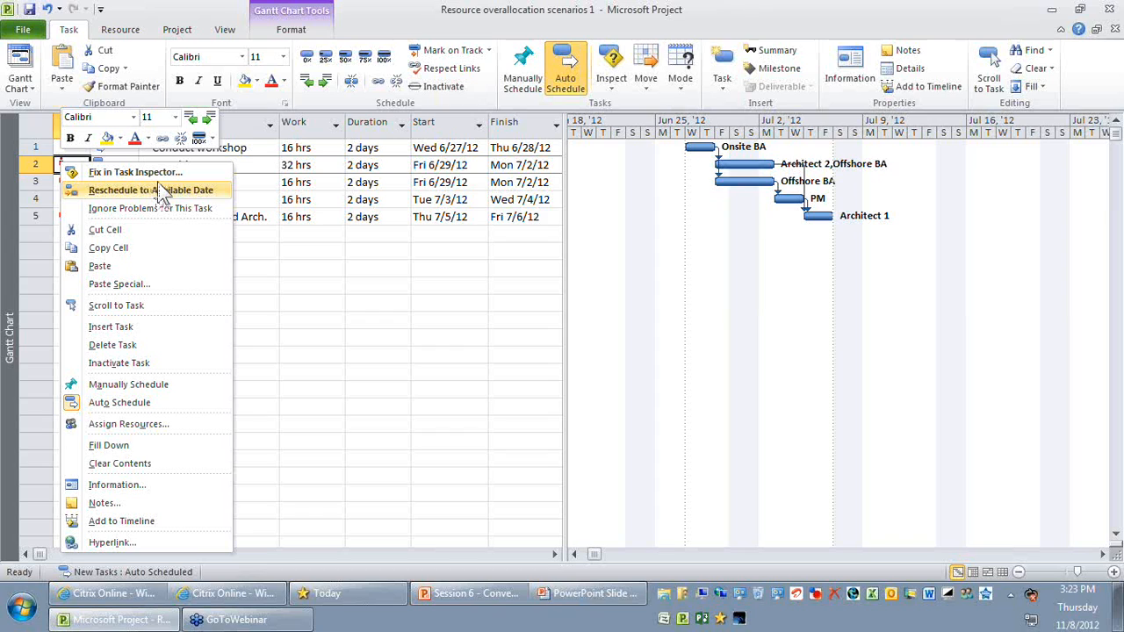
pyautogui.click(358, 208)
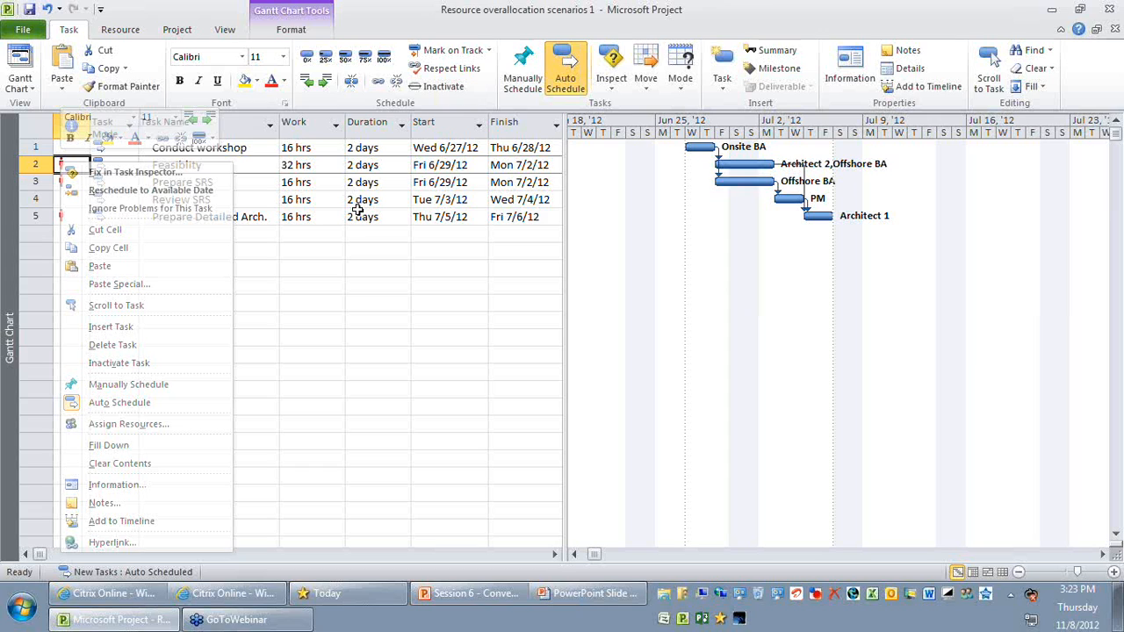
pyautogui.rightClick(65, 166)
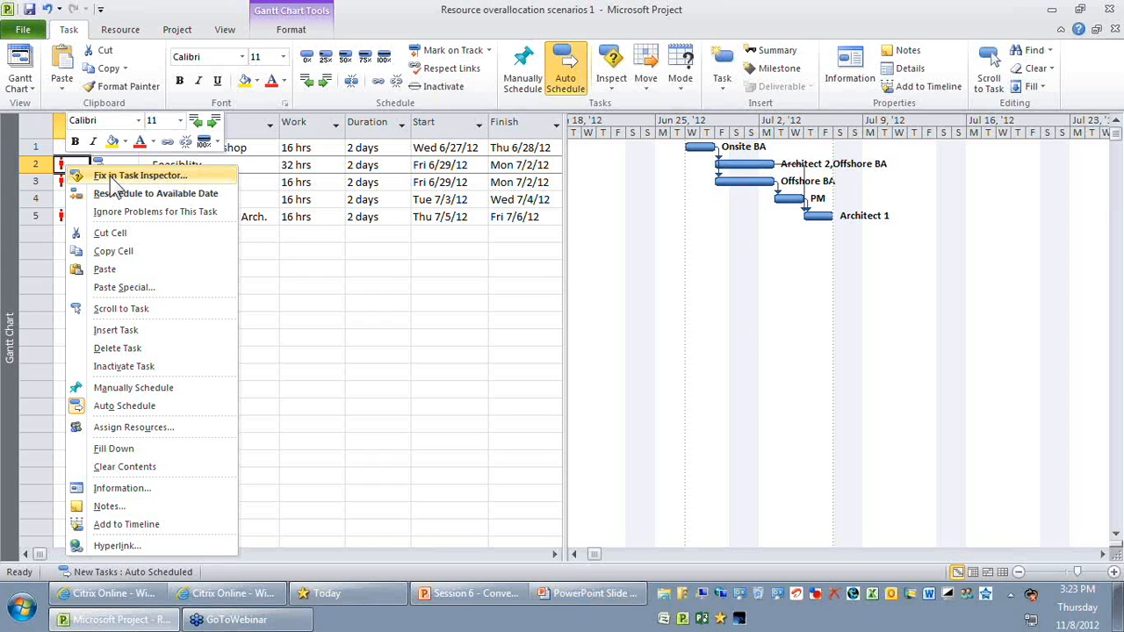
pyautogui.click(111, 177)
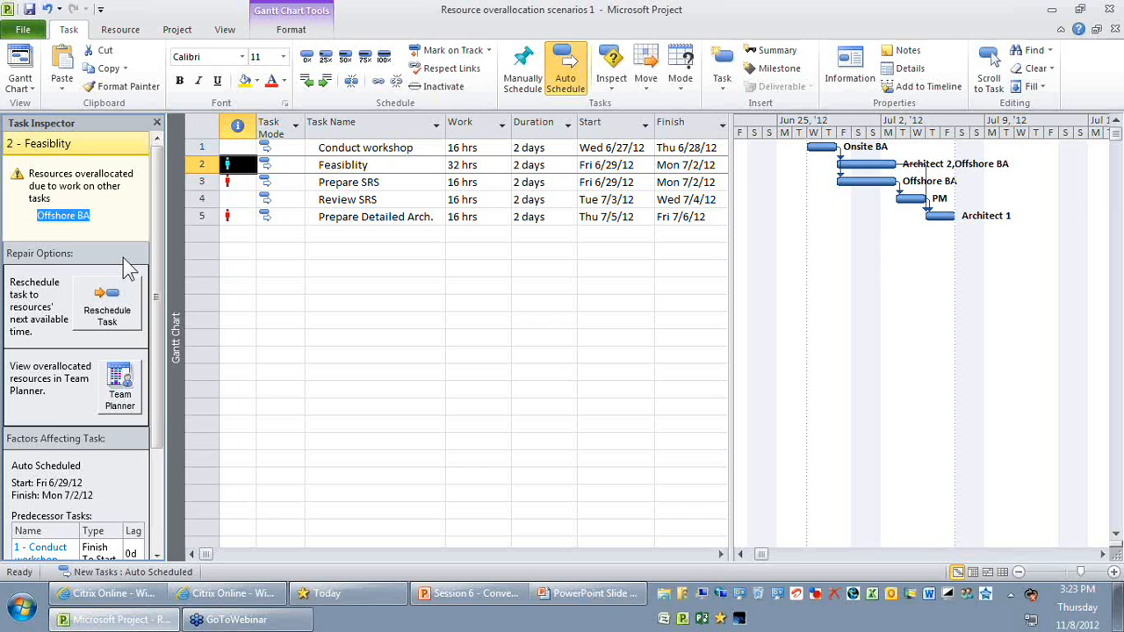
# - Reschedule the Feasiblity task to its resources' available date
pyautogui.click(373, 271)
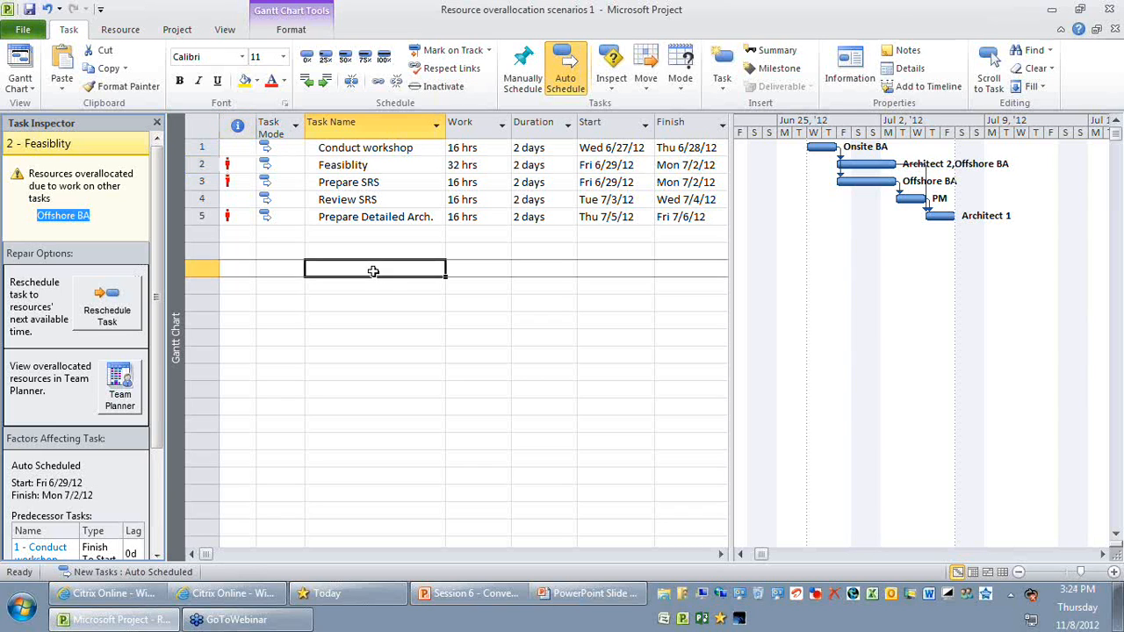
pyautogui.click(231, 163)
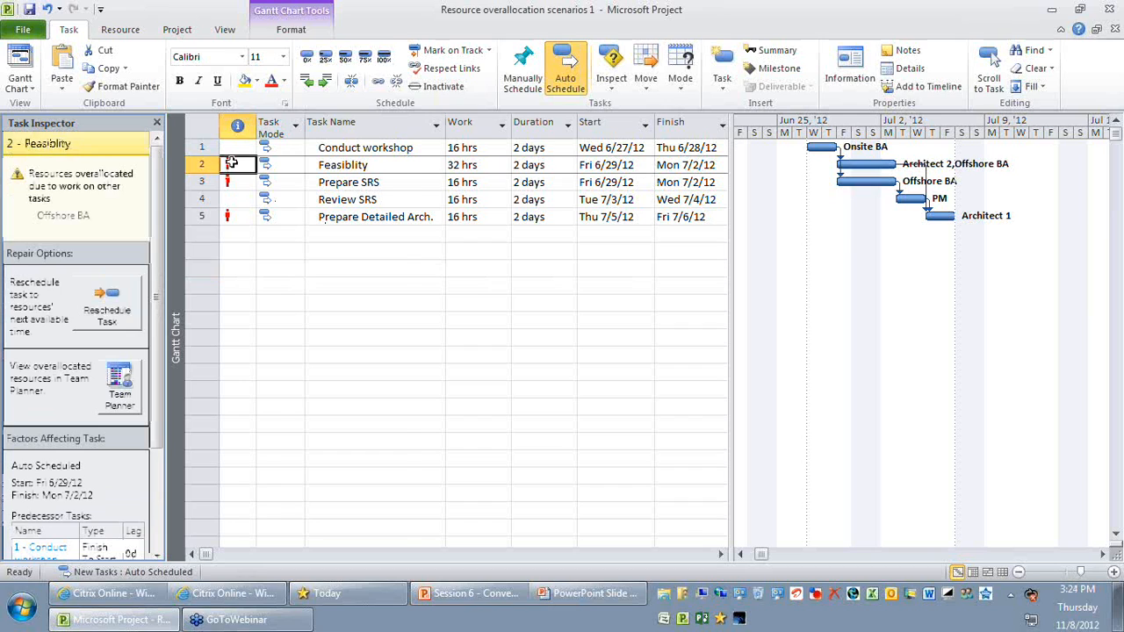
pyautogui.rightClick(231, 163)
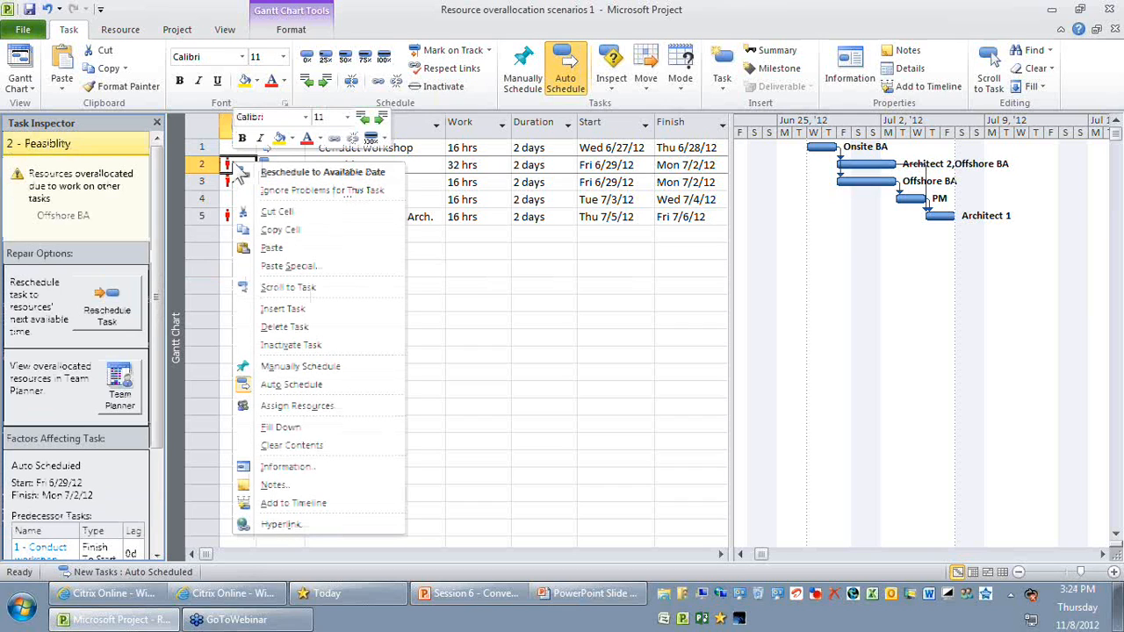
pyautogui.click(738, 341)
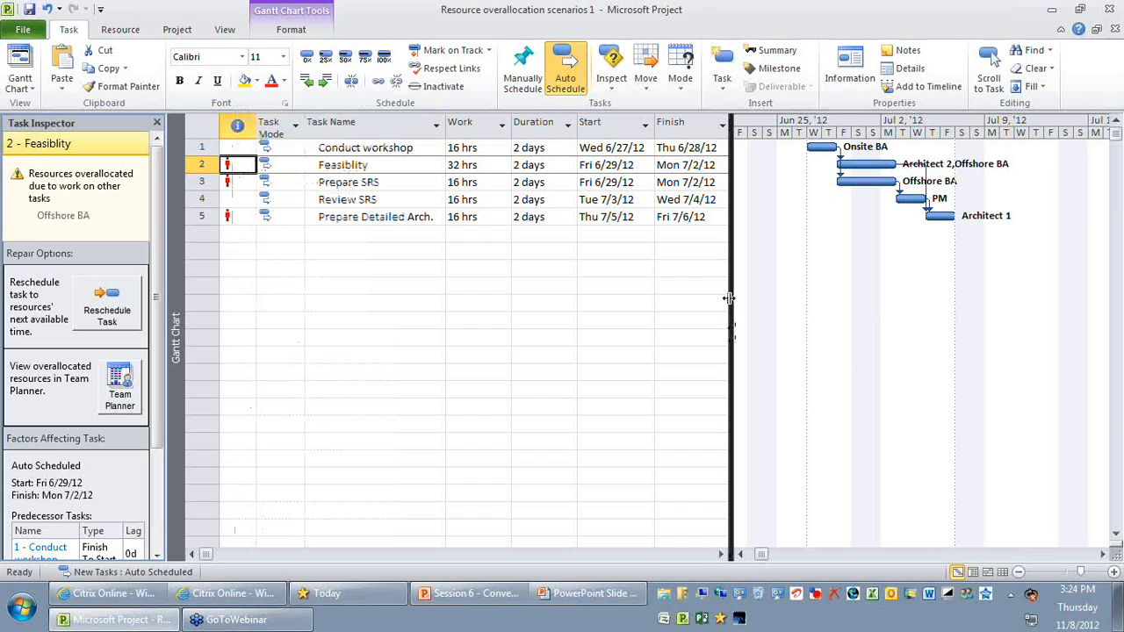
pyautogui.moveTo(729, 298); pyautogui.dragTo(744, 275)
pyautogui.rightClick(224, 164)
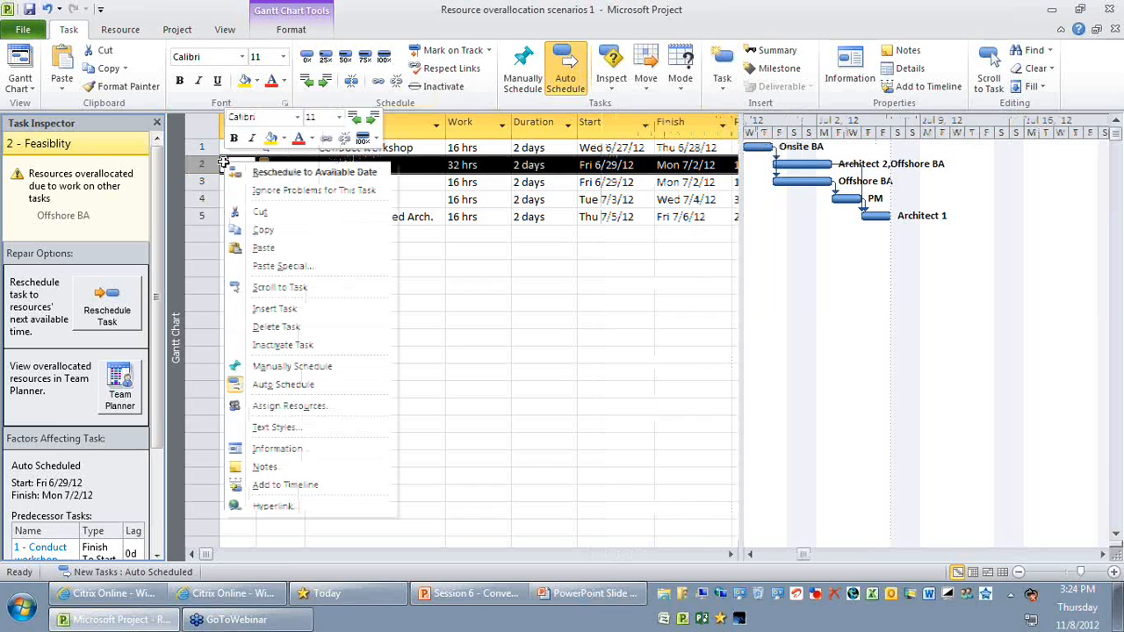
pyautogui.click(250, 172)
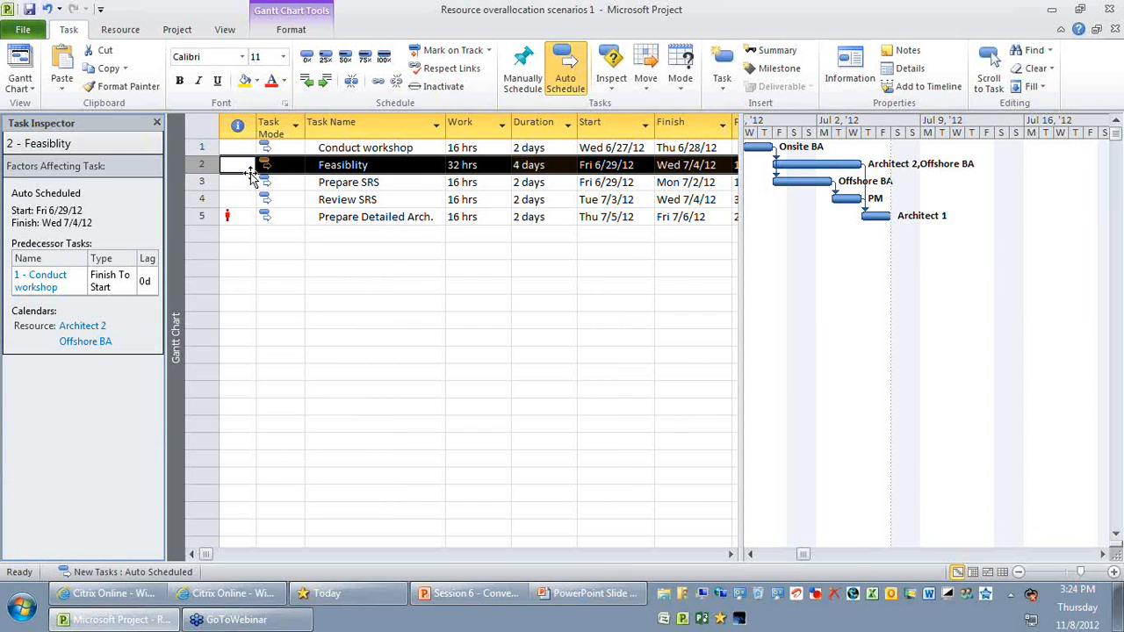
pyautogui.click(478, 285)
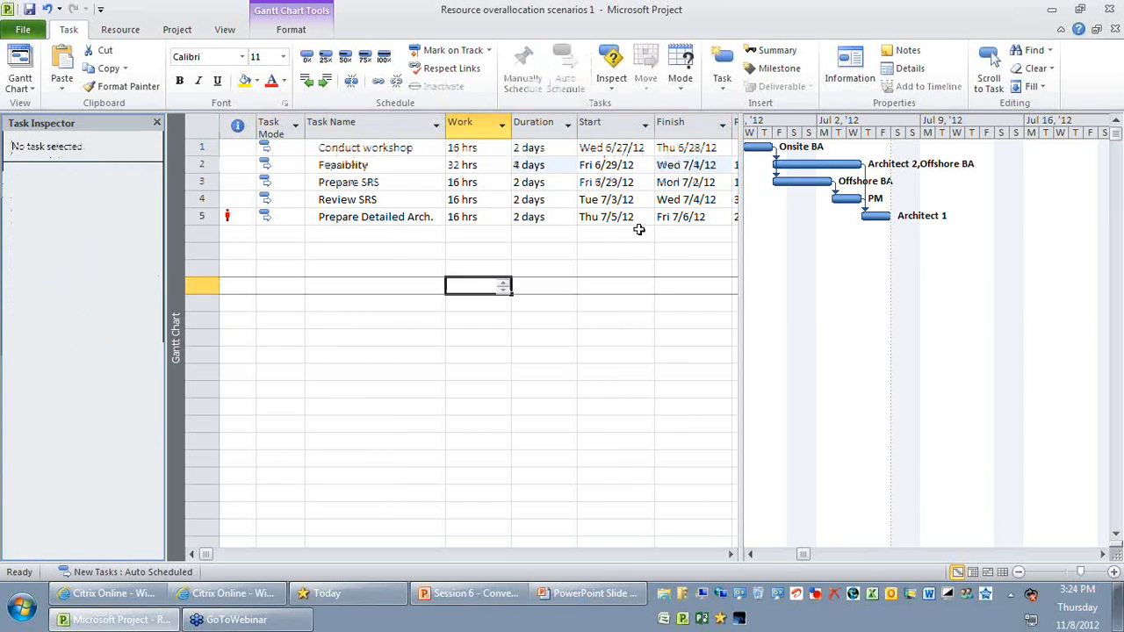
# - Show the Task Form with schedule details for the Feasiblity task in a split view below the Gantt chart
pyautogui.click(688, 165)
pyautogui.press('Left')
pyautogui.press('Left')
pyautogui.press('Left')
pyautogui.press('Left')
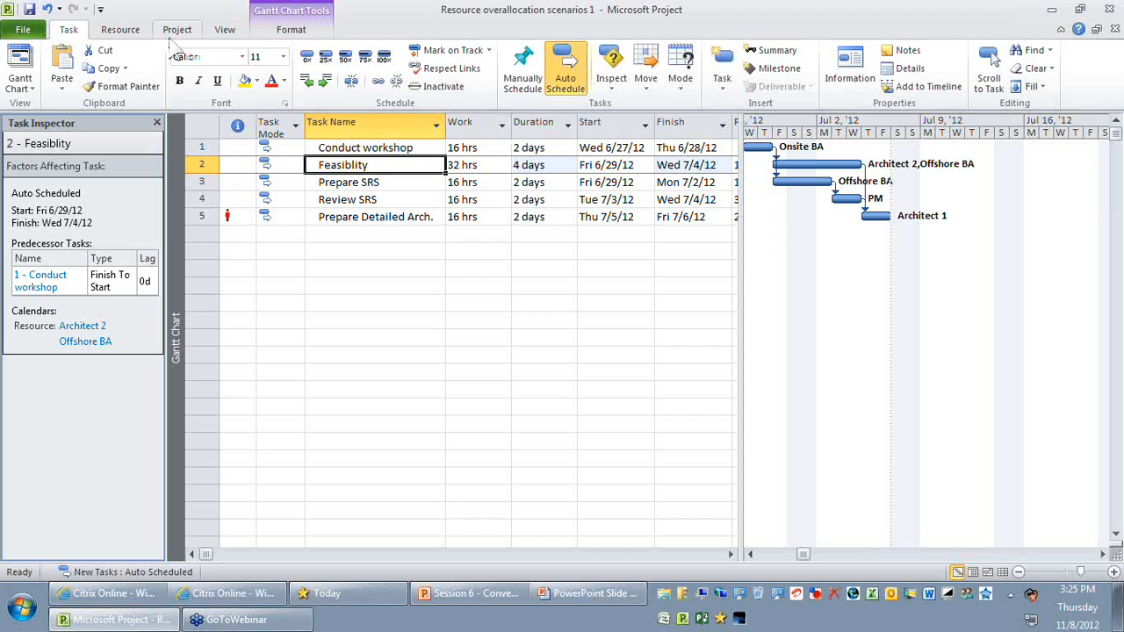
pyautogui.click(226, 32)
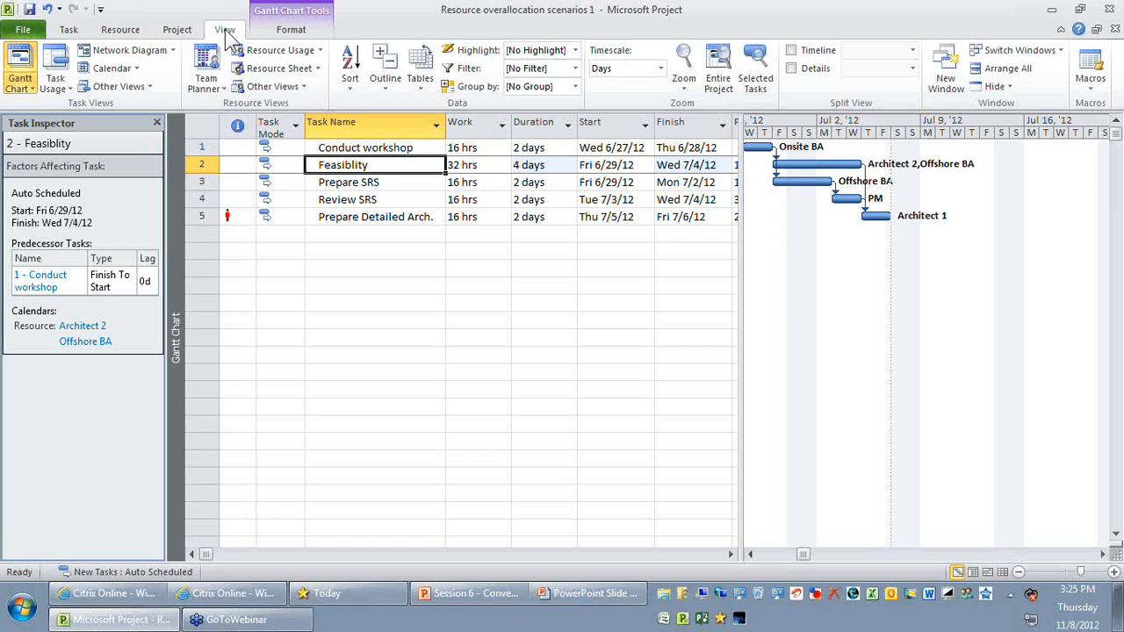
pyautogui.click(806, 69)
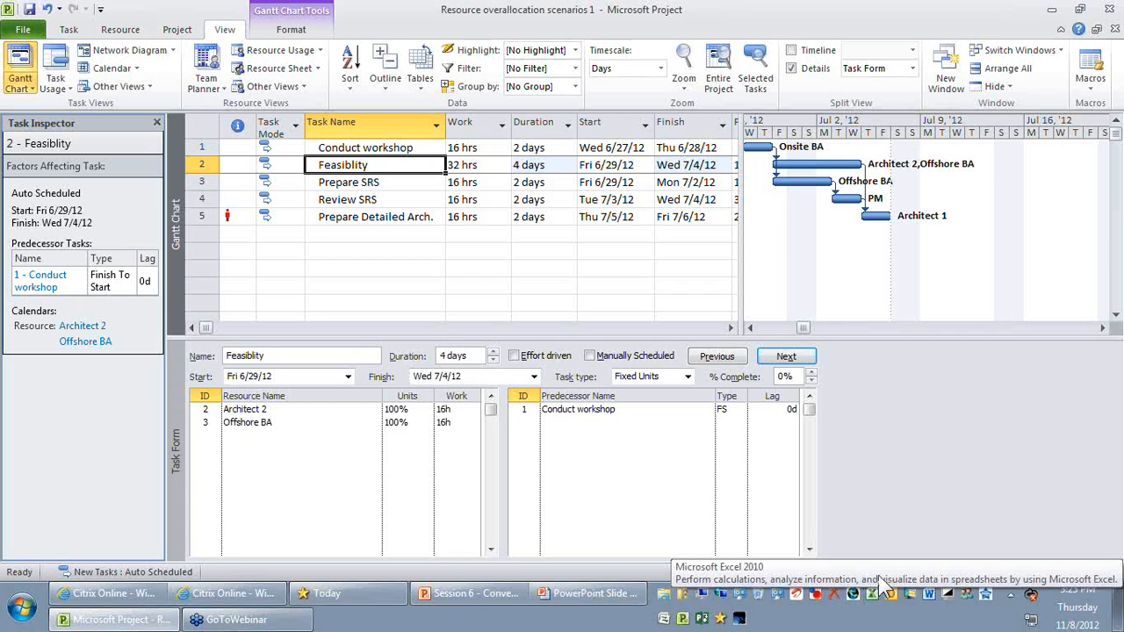
pyautogui.rightClick(861, 412)
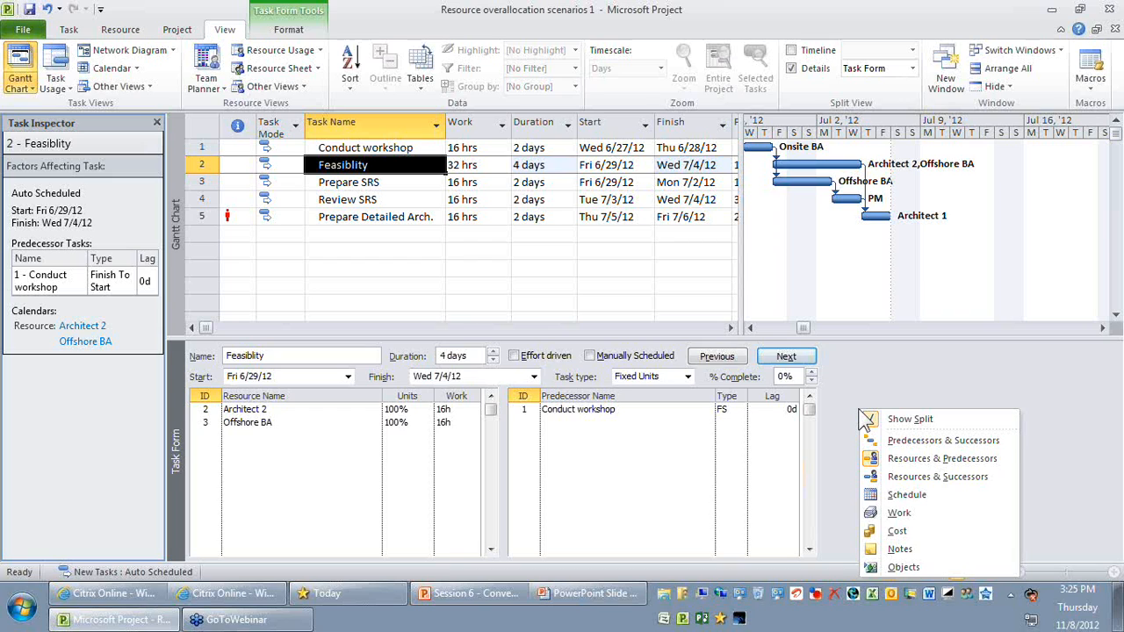
pyautogui.click(914, 496)
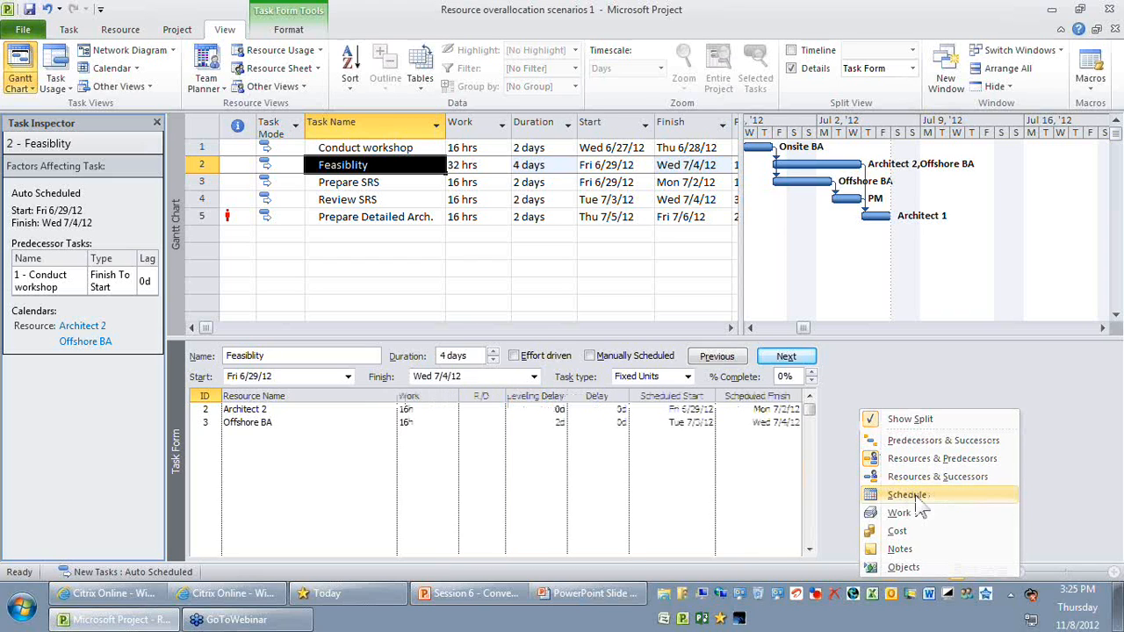
# - Compare the scheduled start and finish dates of Architect 2 and Offshore BA with the Feasiblity task's own dates
pyautogui.click(250, 408)
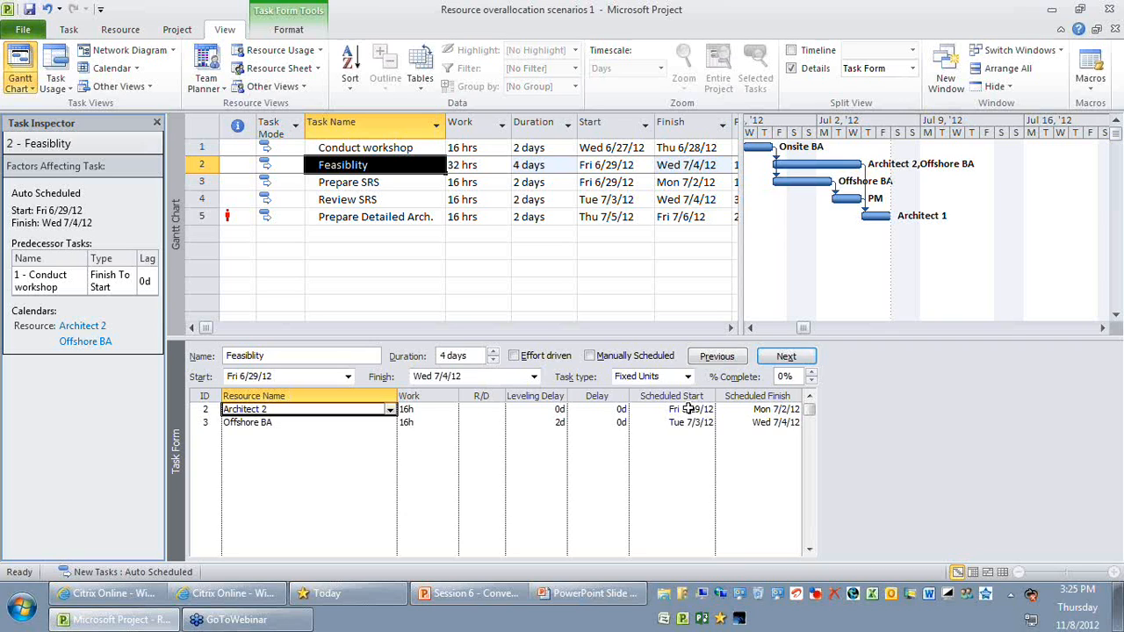
pyautogui.click(691, 410)
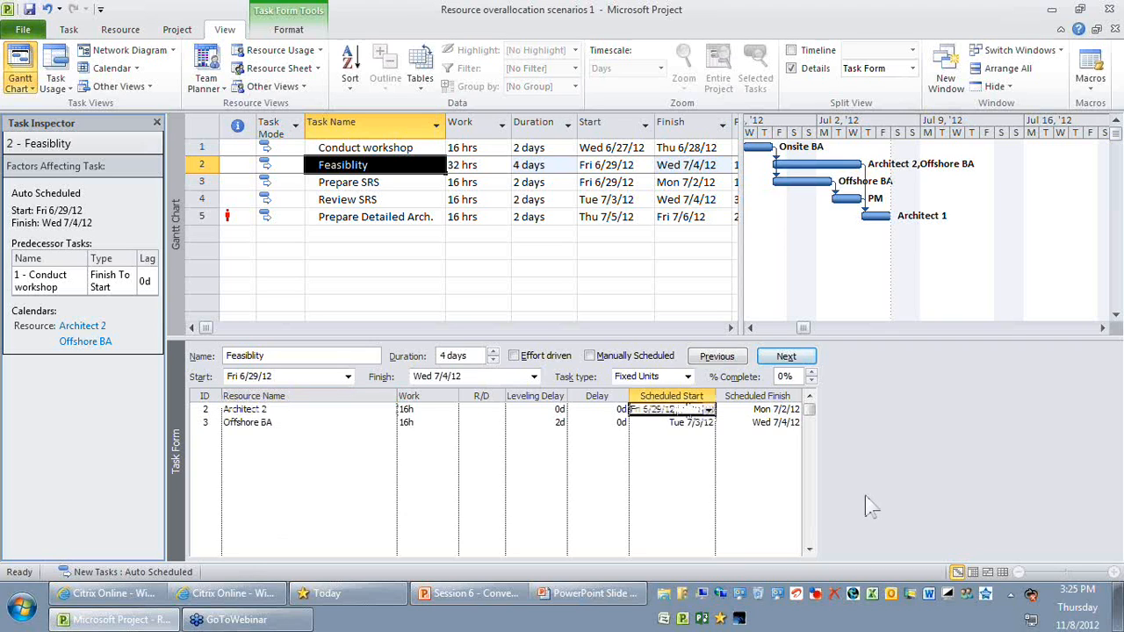
pyautogui.click(766, 424)
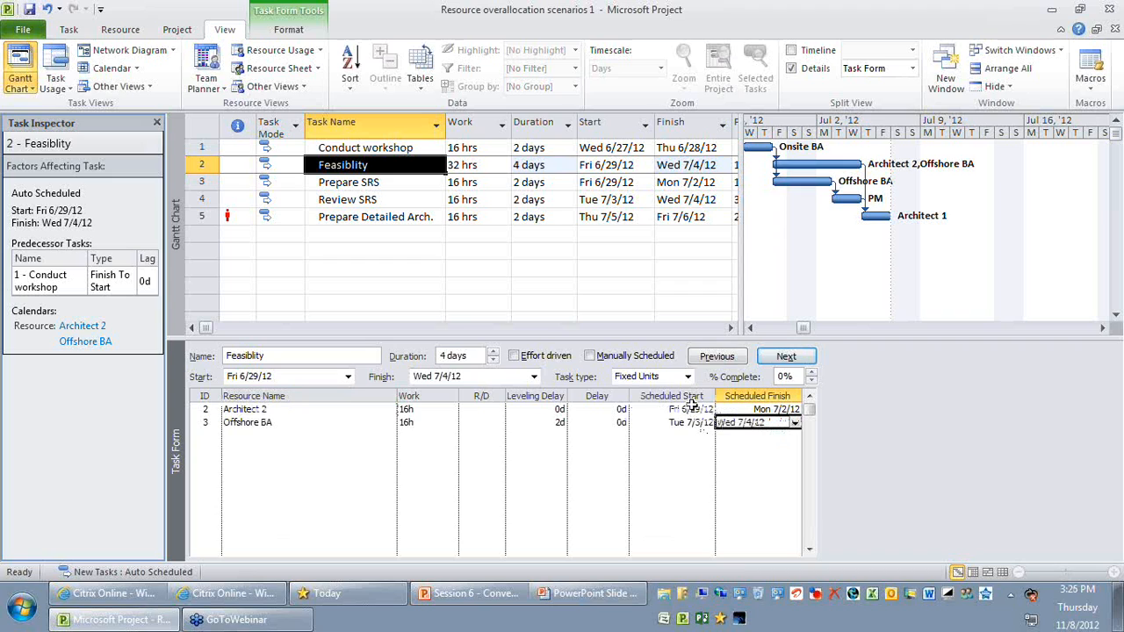
pyautogui.click(625, 165)
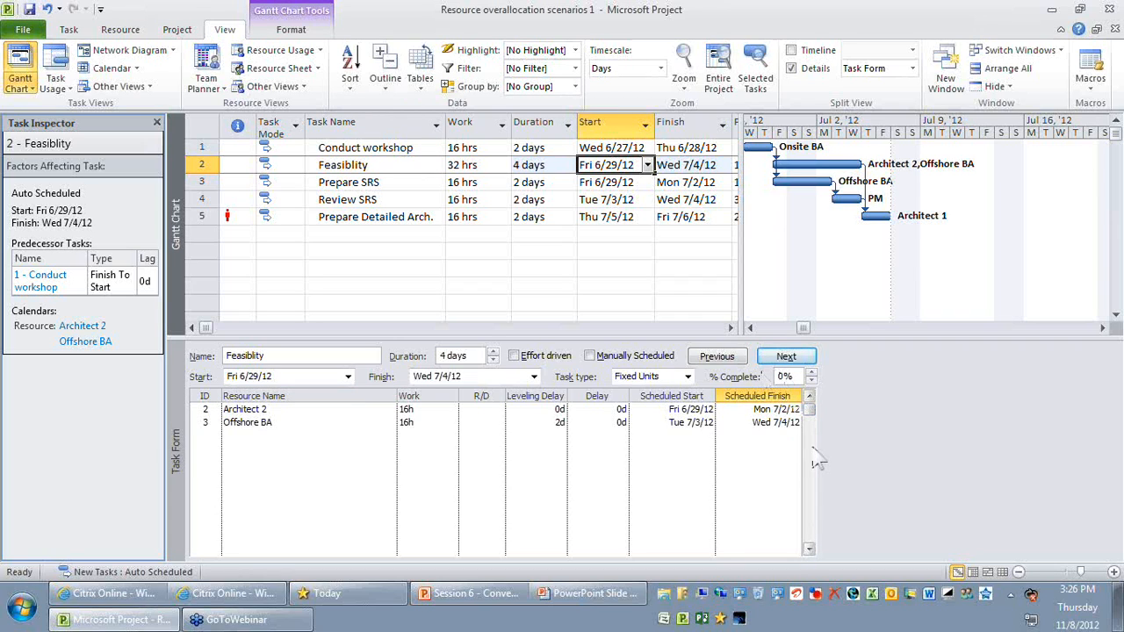
pyautogui.click(782, 424)
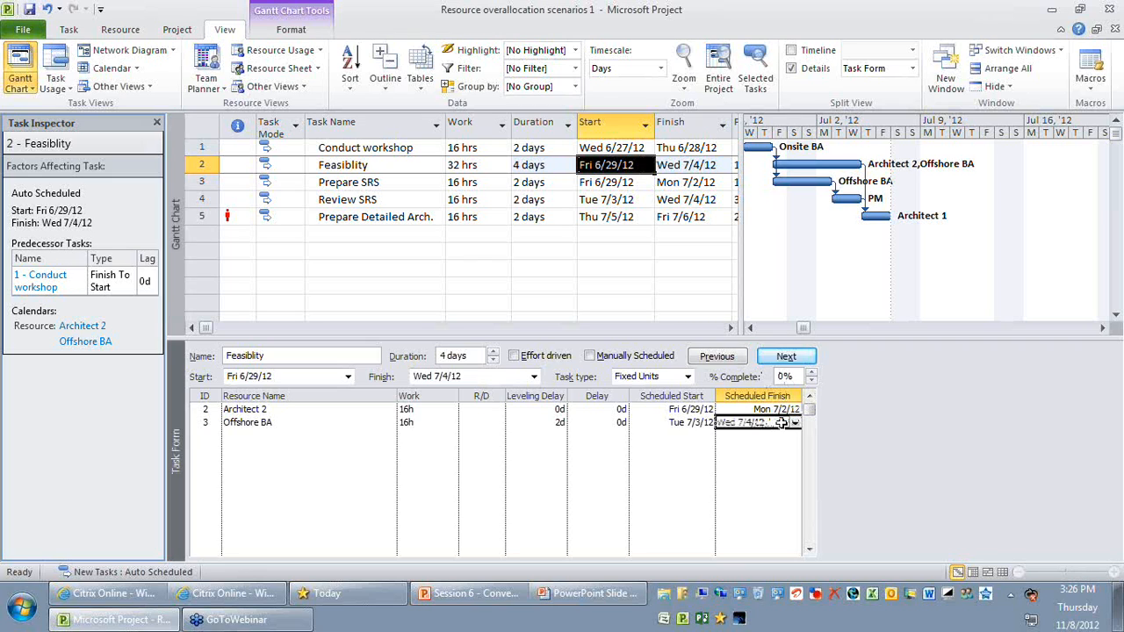
pyautogui.click(690, 165)
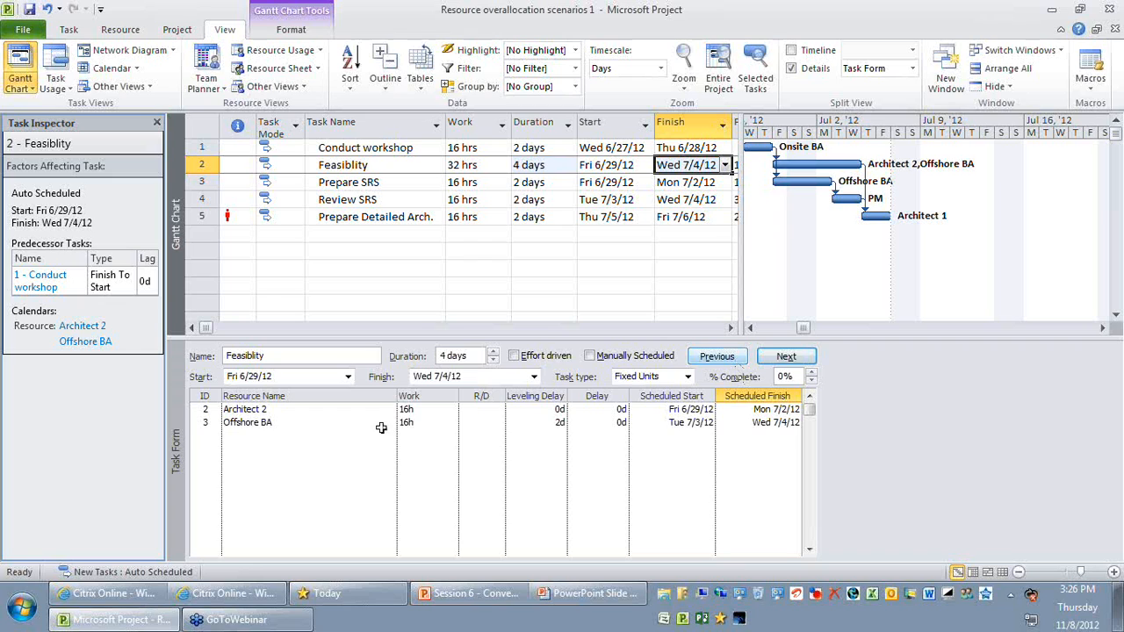
# - Inspect the Prepare Detailed Arch. task's repair options and check Architect 1's availability dates against the task dates
pyautogui.click(360, 217)
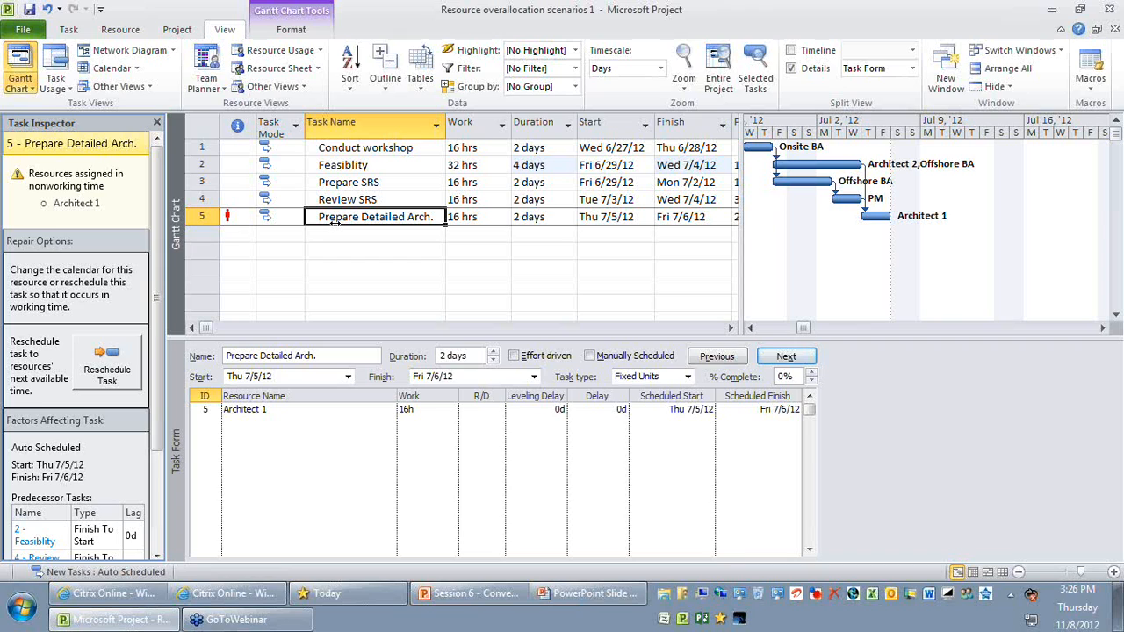
pyautogui.moveTo(9, 268); pyautogui.dragTo(146, 323)
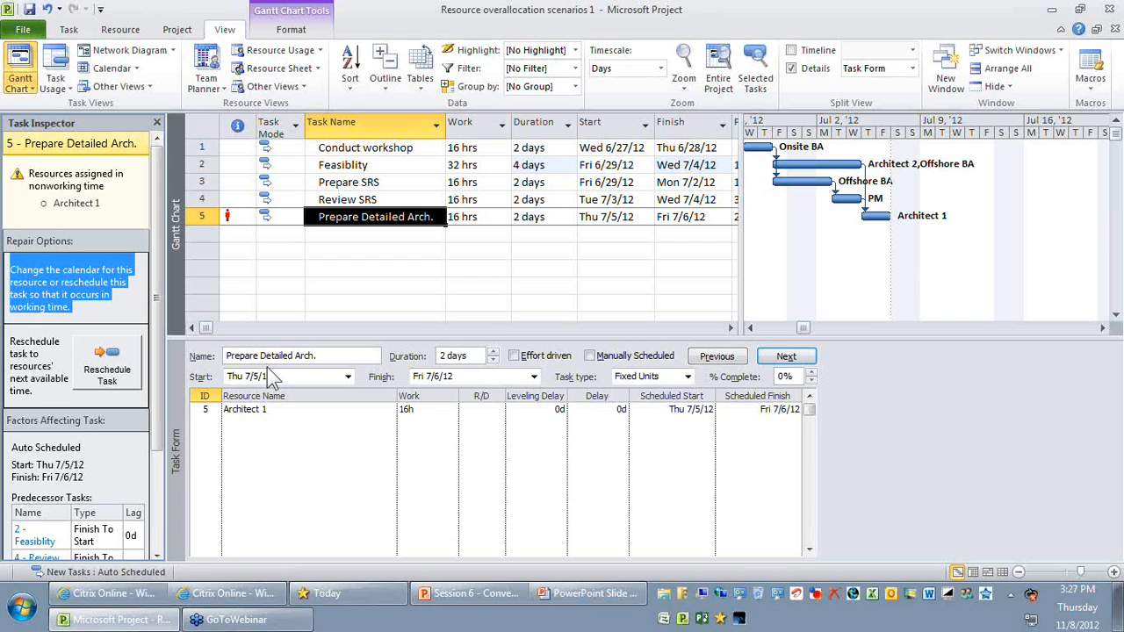
pyautogui.click(282, 409)
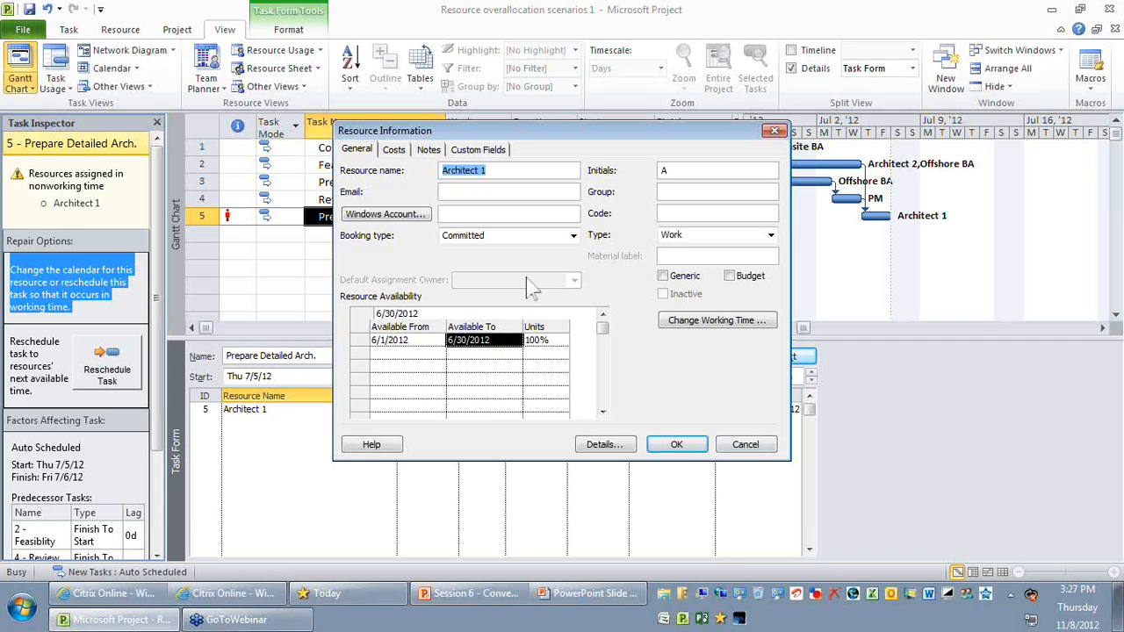
pyautogui.moveTo(511, 128); pyautogui.dragTo(510, 131)
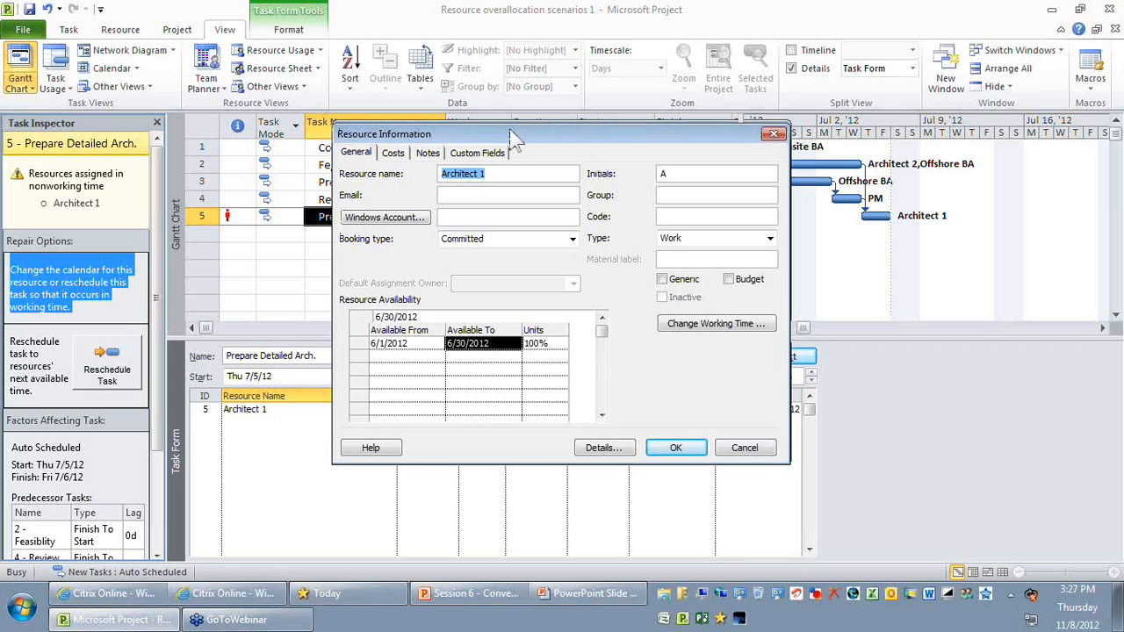
pyautogui.moveTo(510, 129); pyautogui.dragTo(486, 229)
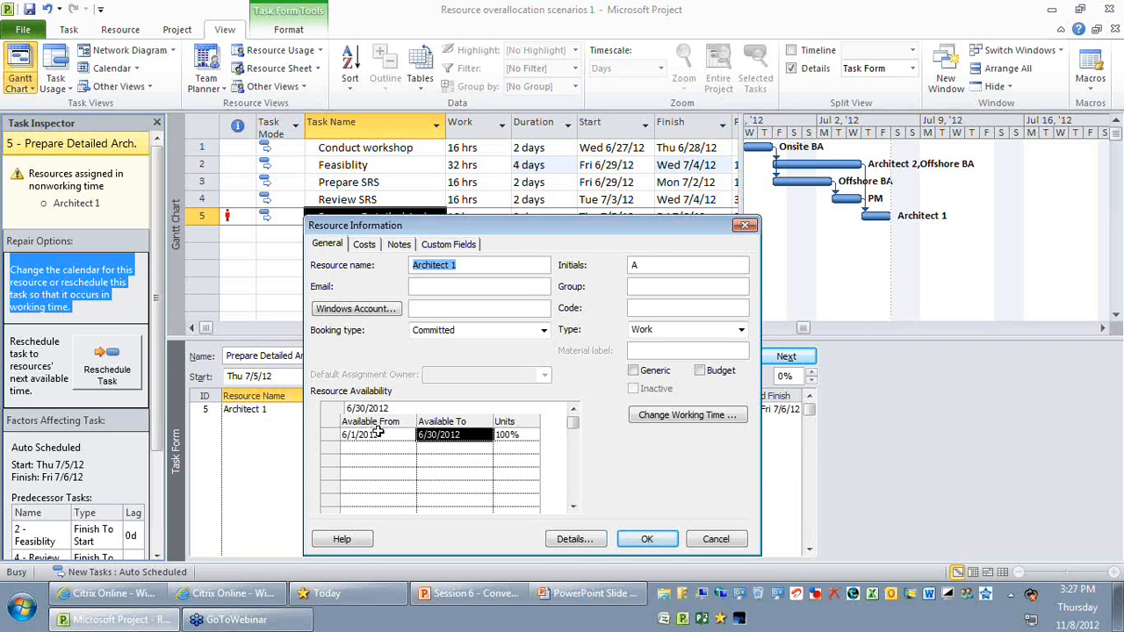
pyautogui.click(378, 434)
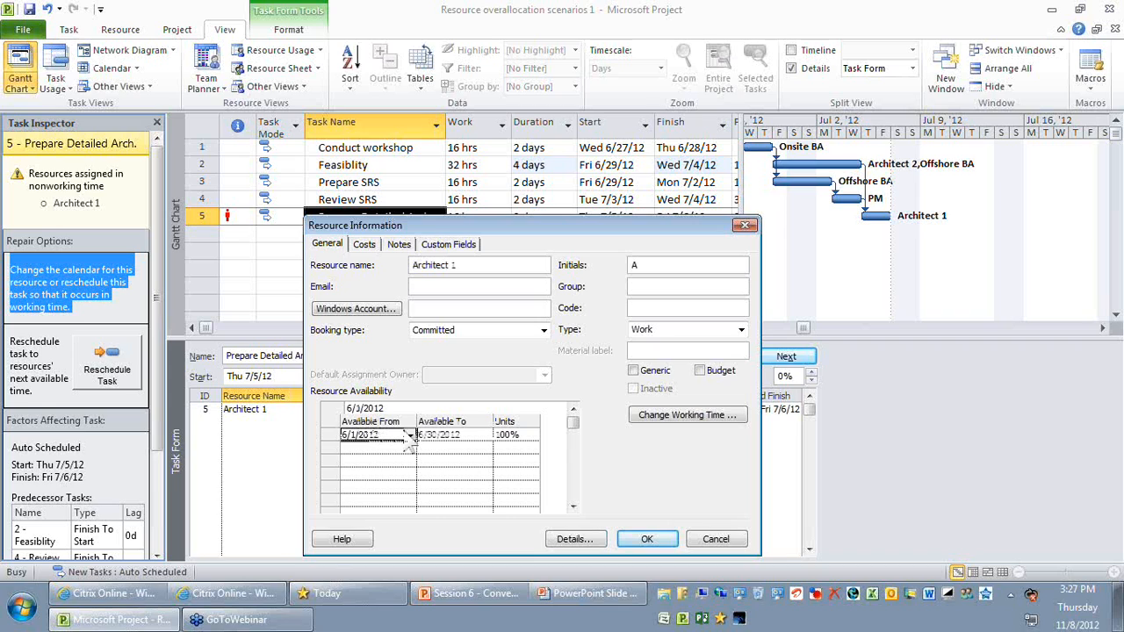
pyautogui.click(409, 437)
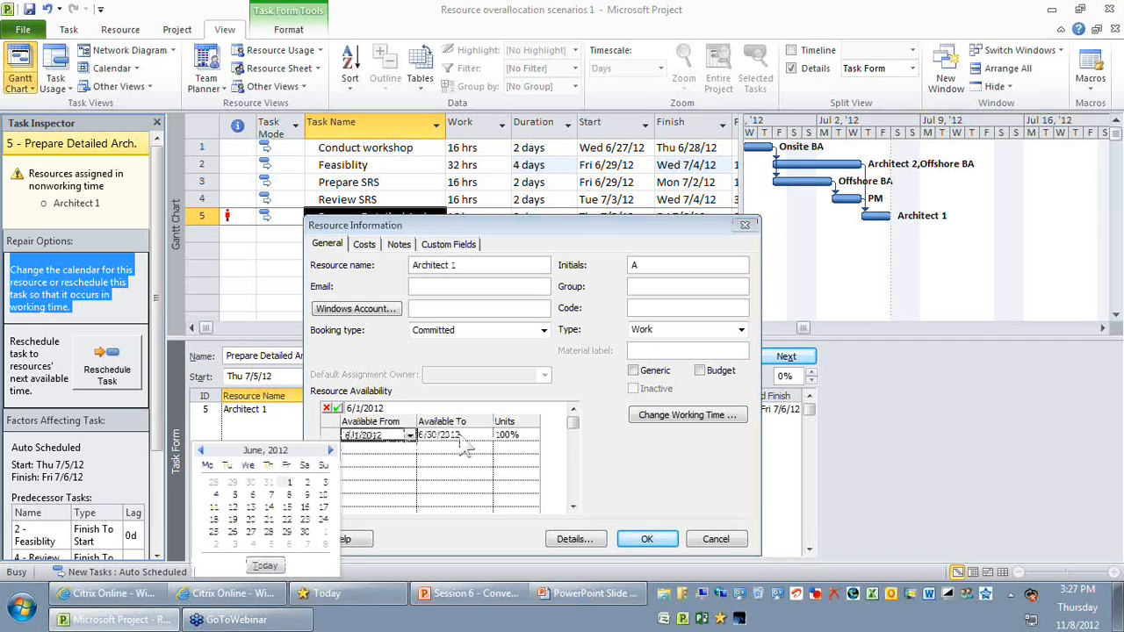
pyautogui.click(468, 436)
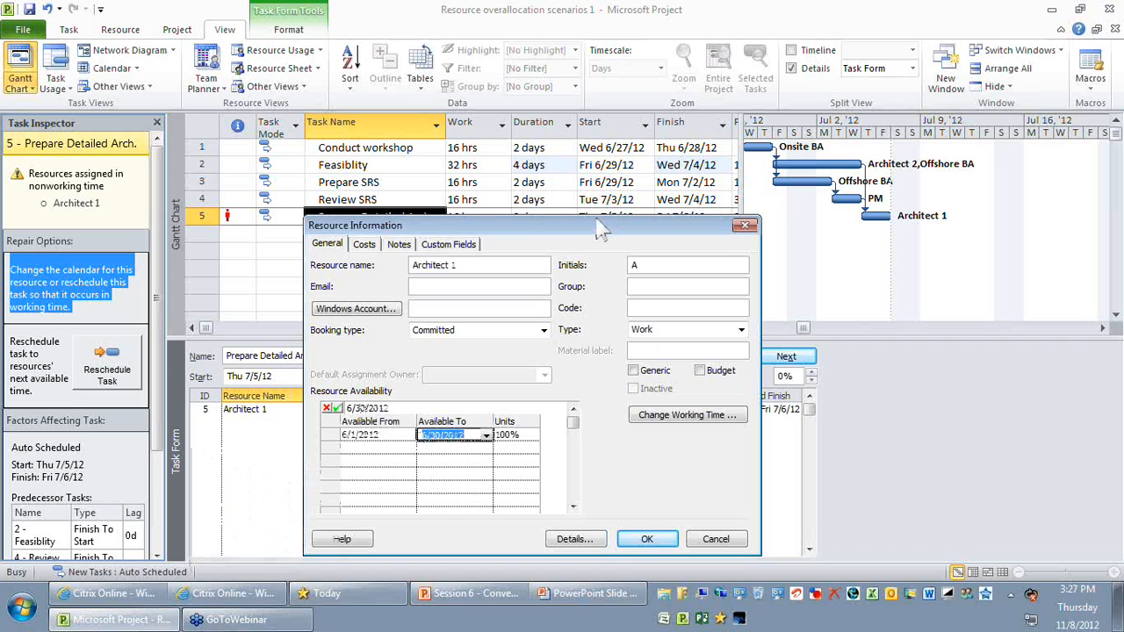
pyautogui.moveTo(597, 228); pyautogui.dragTo(557, 258)
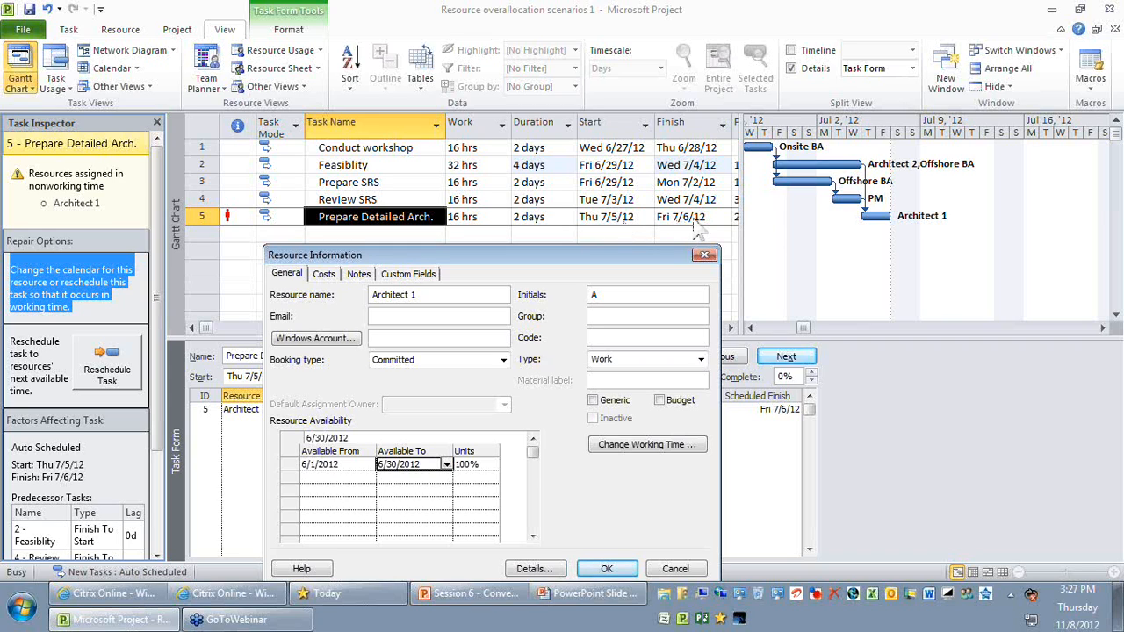
pyautogui.click(714, 257)
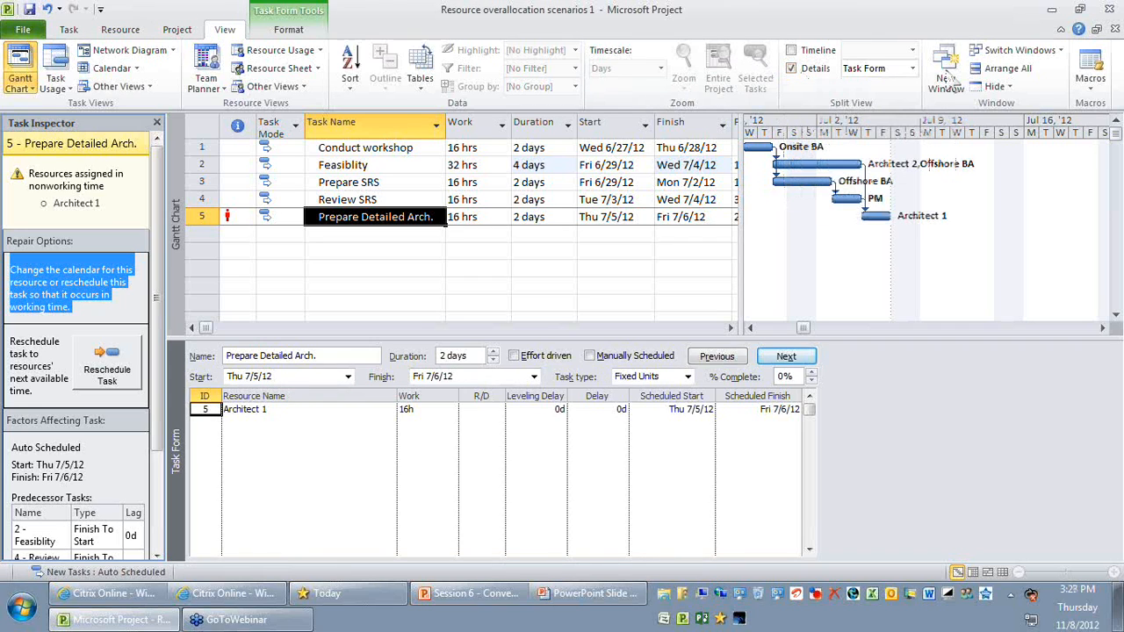
# - Show the Resource Graph in the split view and examine Architect 1's allocation across June and July 2012
pyautogui.click(906, 68)
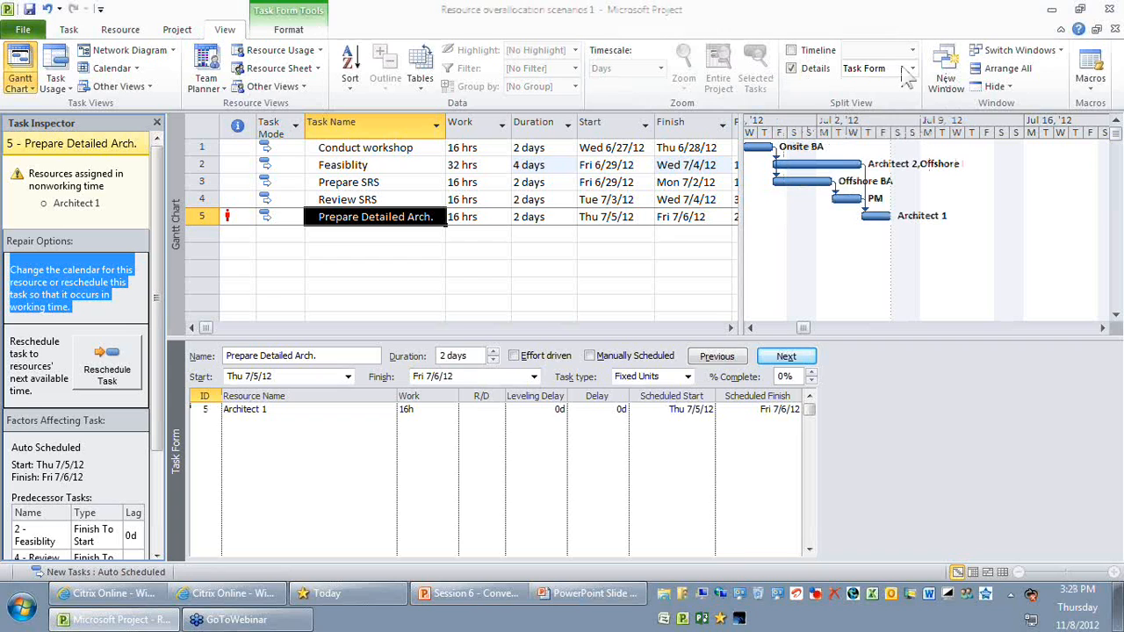
pyautogui.click(913, 72)
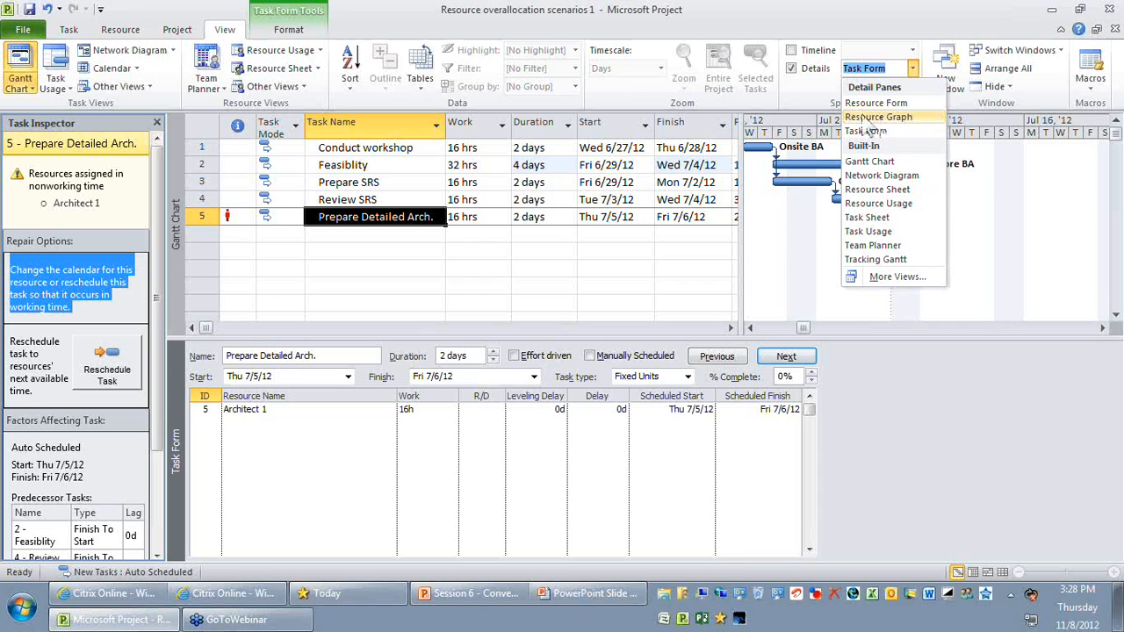
pyautogui.click(861, 116)
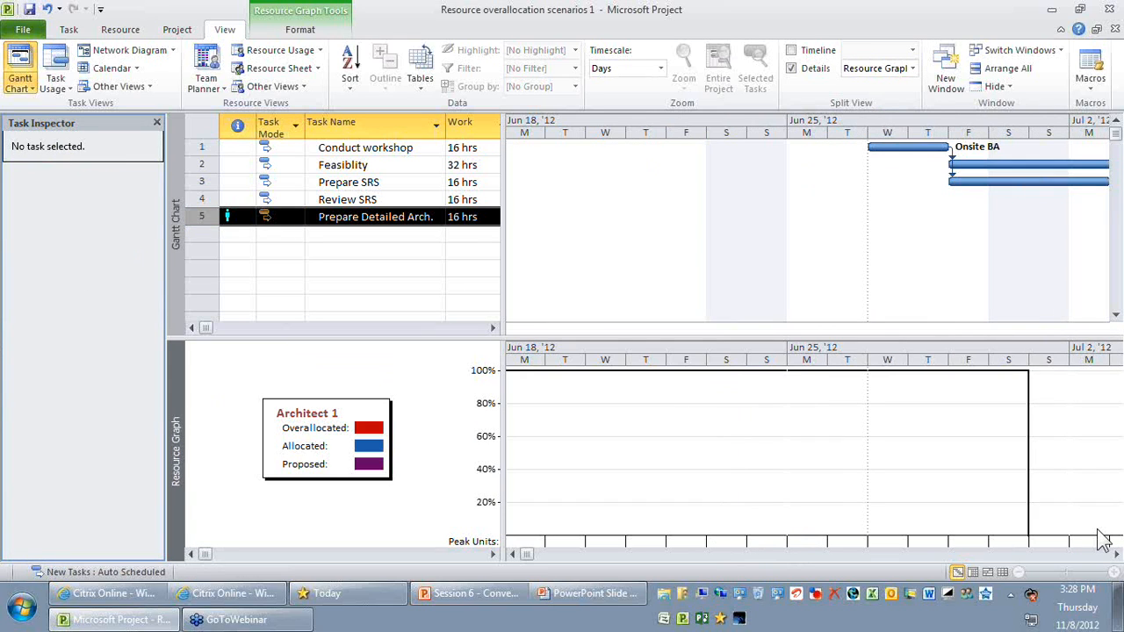
pyautogui.click(1116, 554)
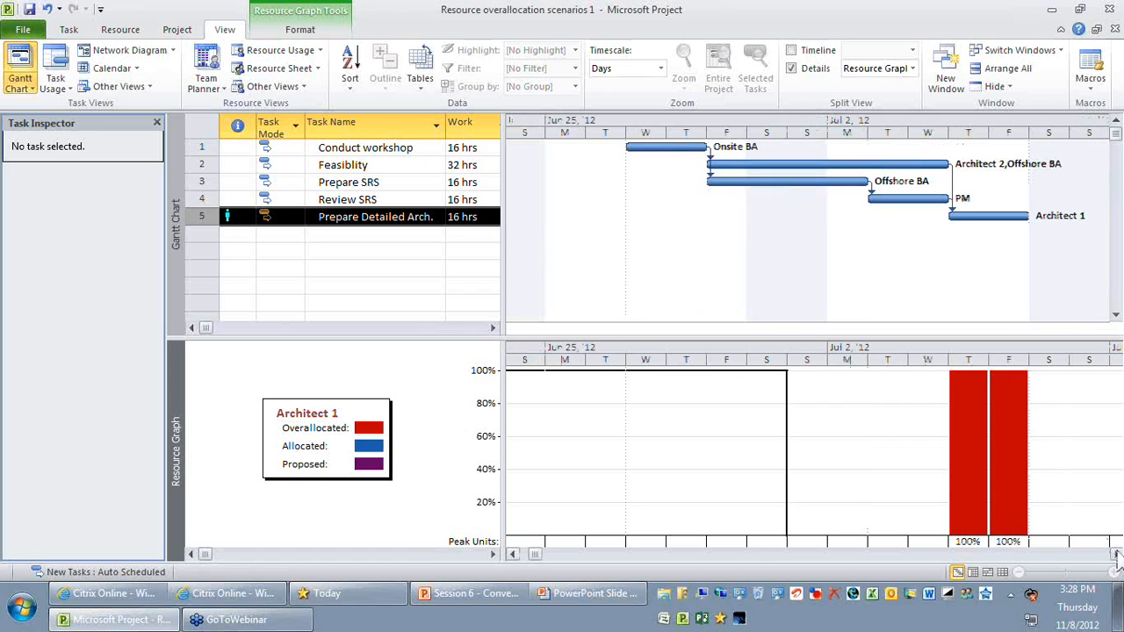
pyautogui.click(1116, 555)
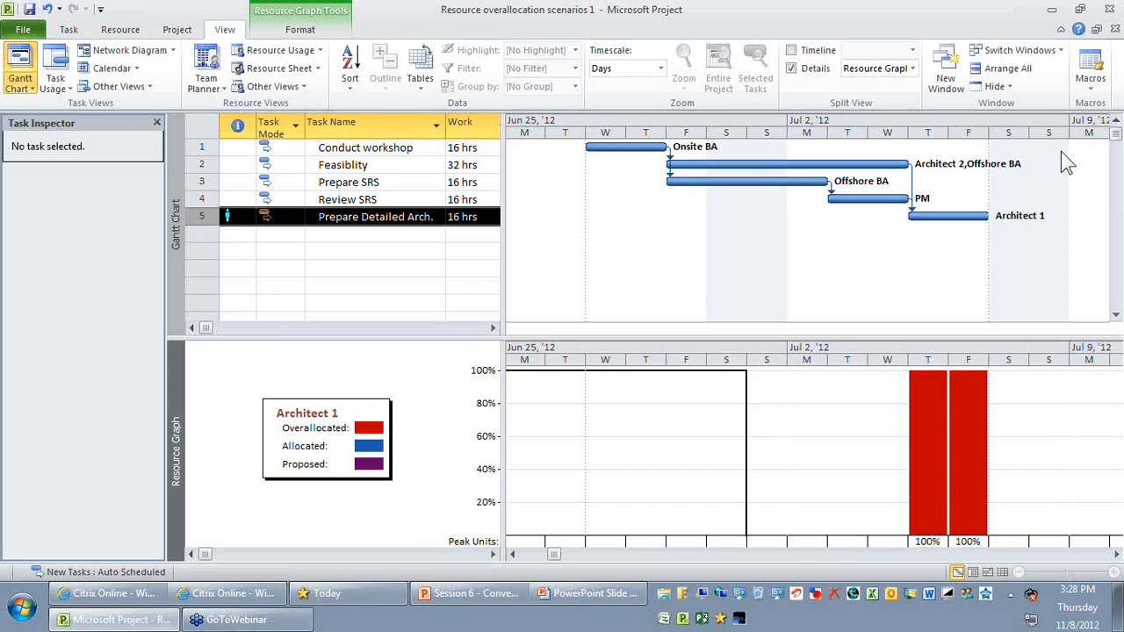
pyautogui.click(513, 555)
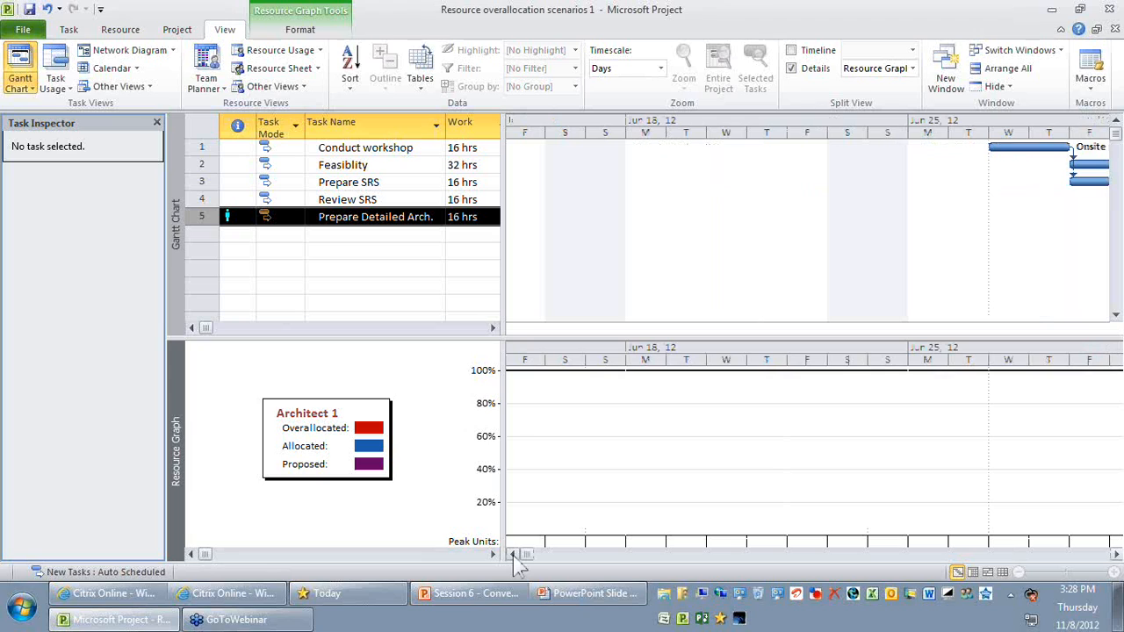
# - Extend Architect 1's resource availability to 7/31/2012
pyautogui.click(1116, 555)
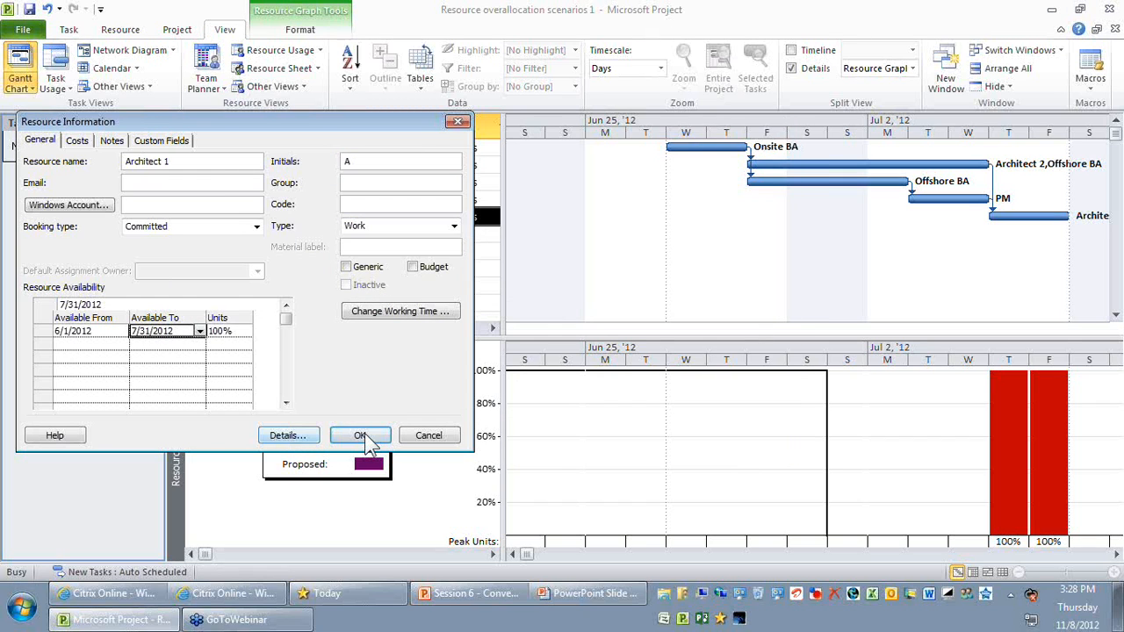
pyautogui.click(361, 435)
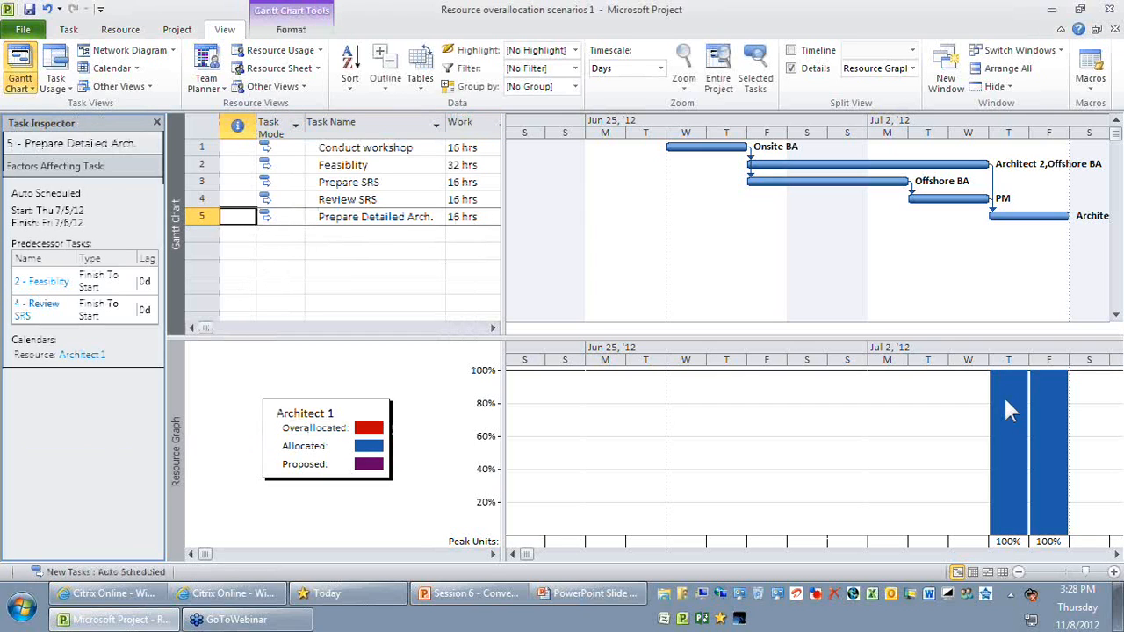
pyautogui.click(348, 252)
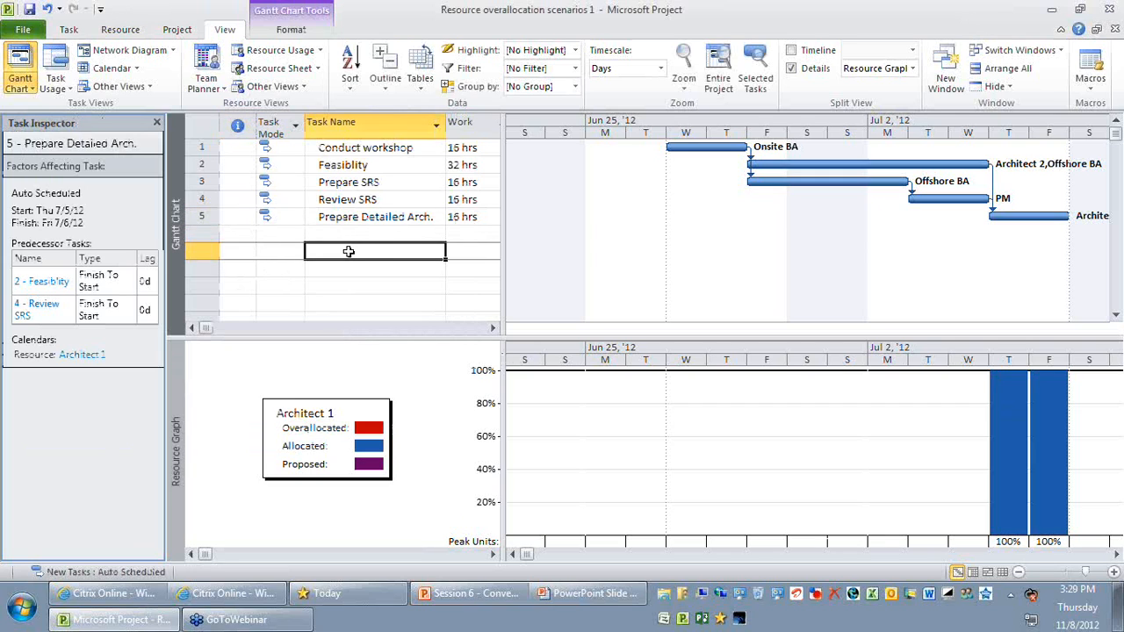
# - View Offshore BA's resource graph for the Feasiblity task and switch to the PowerPoint slide show
pyautogui.click(400, 166)
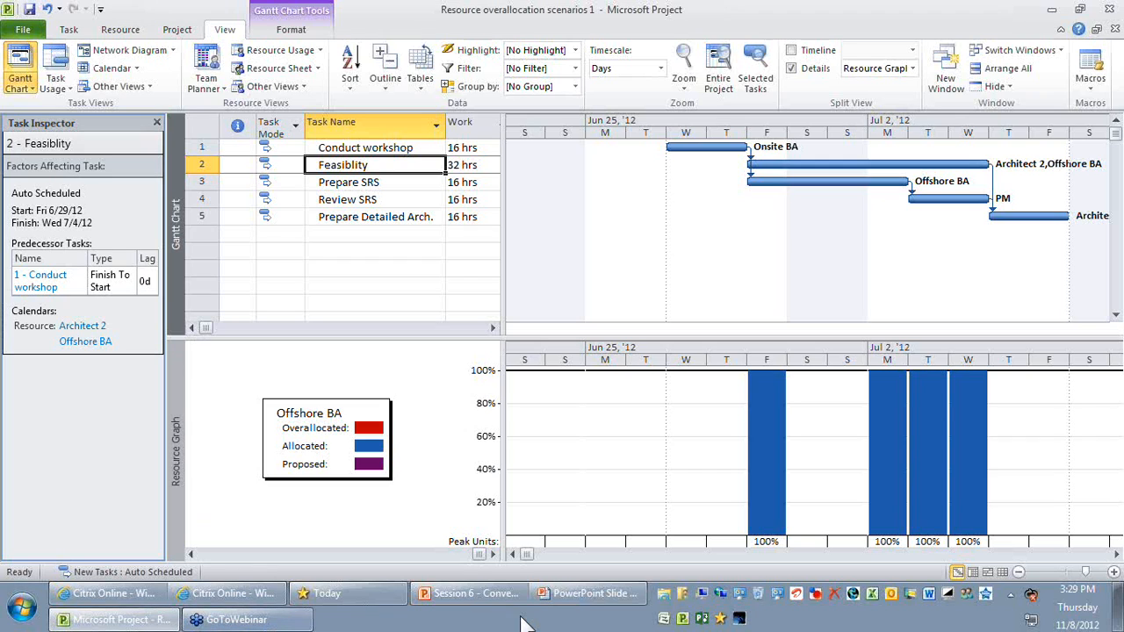
pyautogui.click(552, 604)
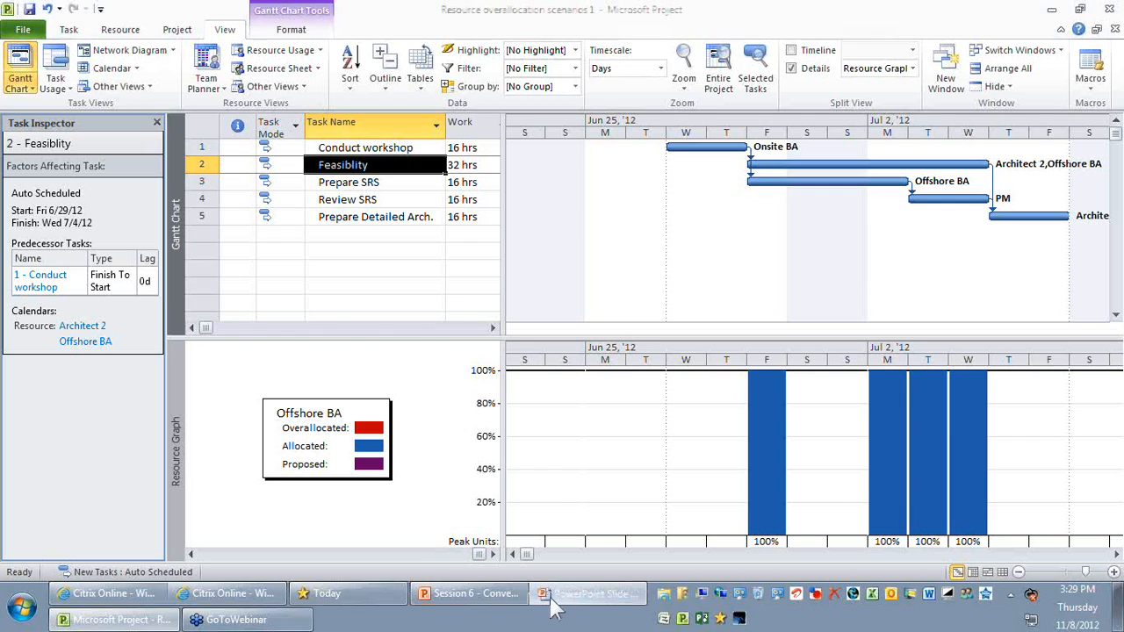